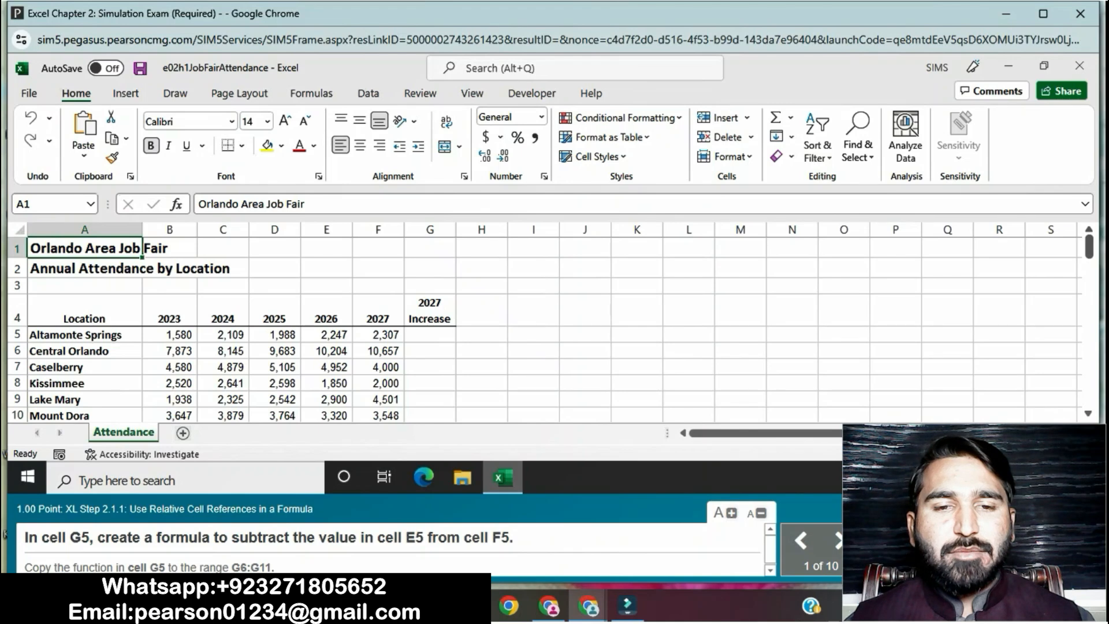
Step: Calculate the 2027 increase in cell G5 with =F5-E5 and copy the formula to G6:G11
left_click(430, 335)
type("=F")
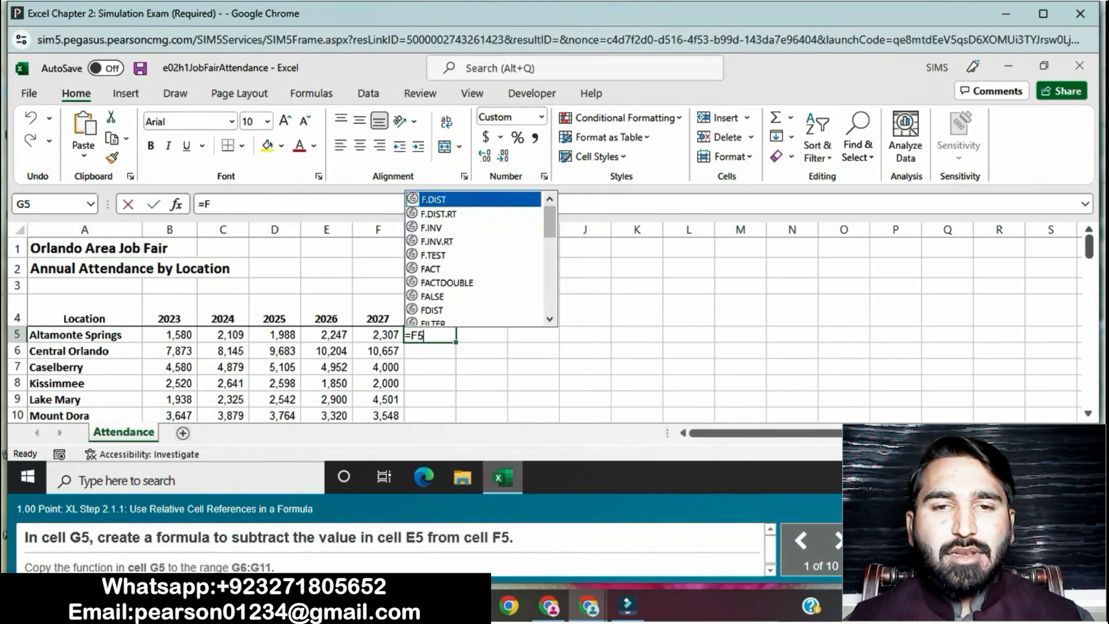
type("5-E")
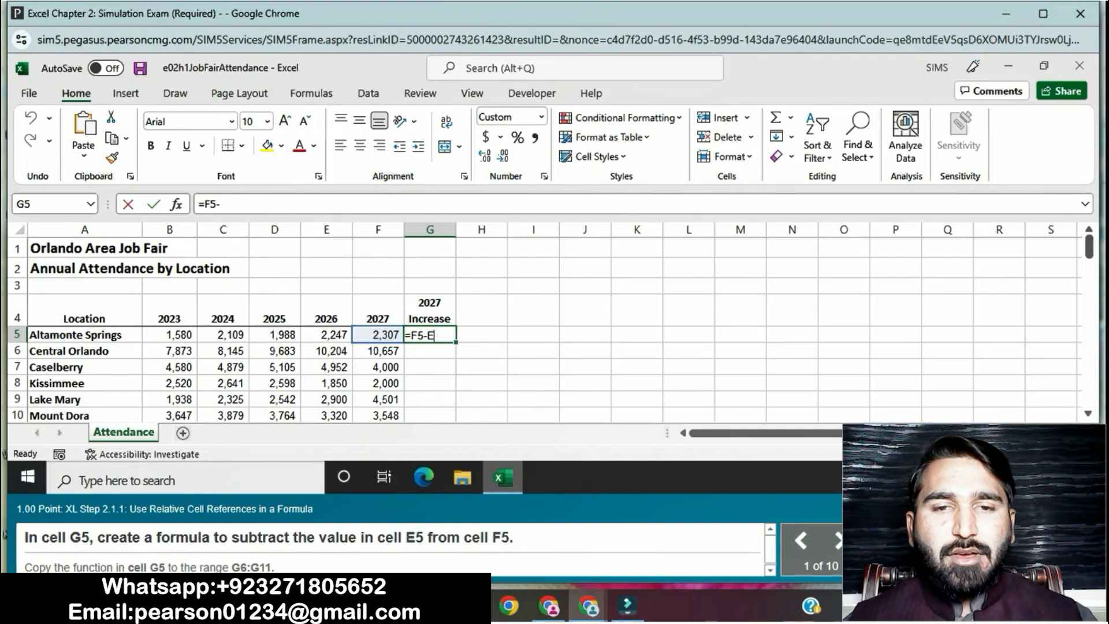
type("5")
key("Return")
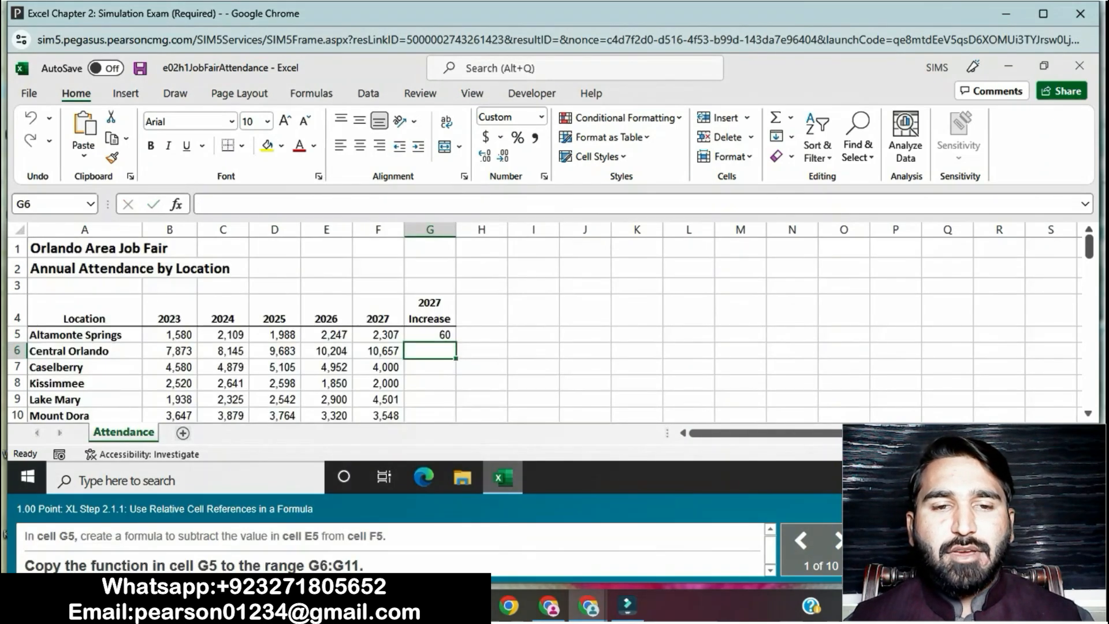
left_click(430, 334)
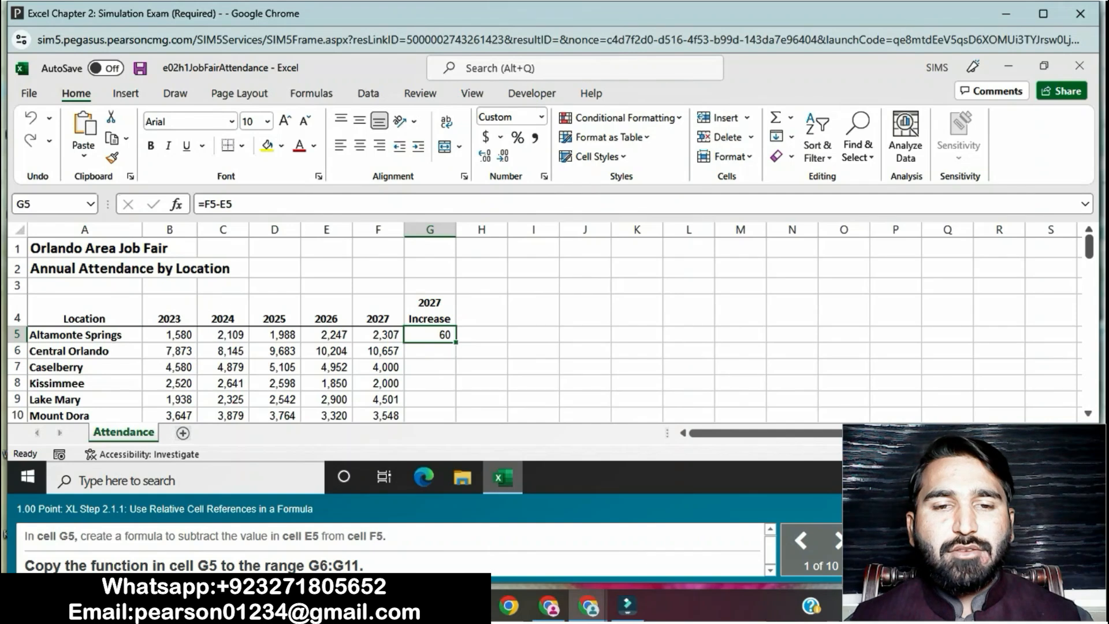
left_click_drag(456, 342, 456, 399)
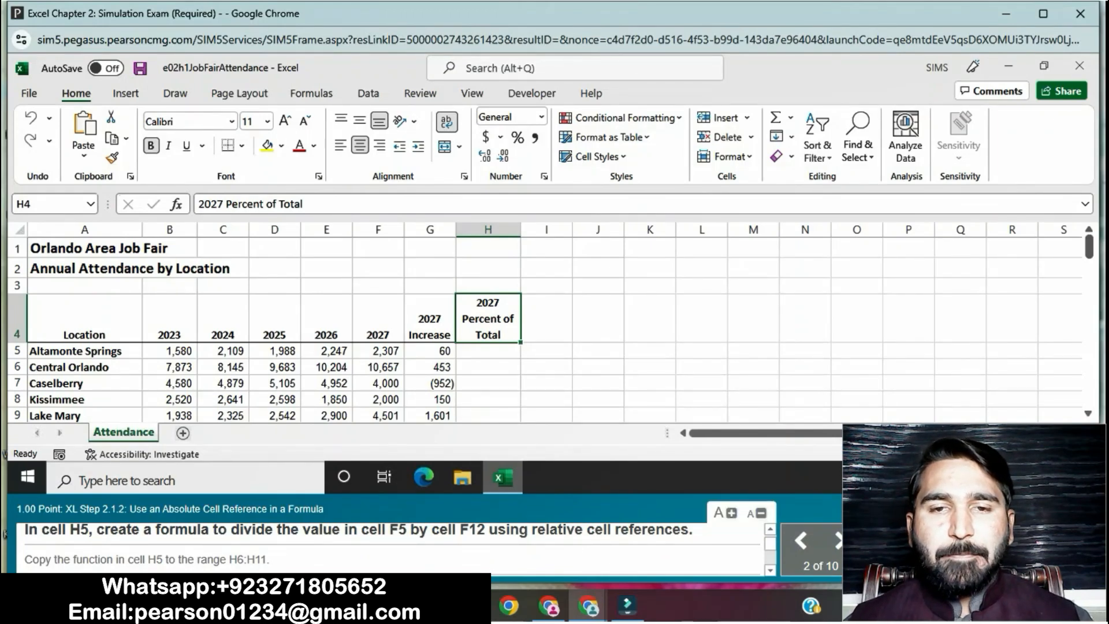
Step: Enter =F5/F12 in cell H5 to calculate Altamonte Springs' 2027 percent of total with relative references
left_click(488, 351)
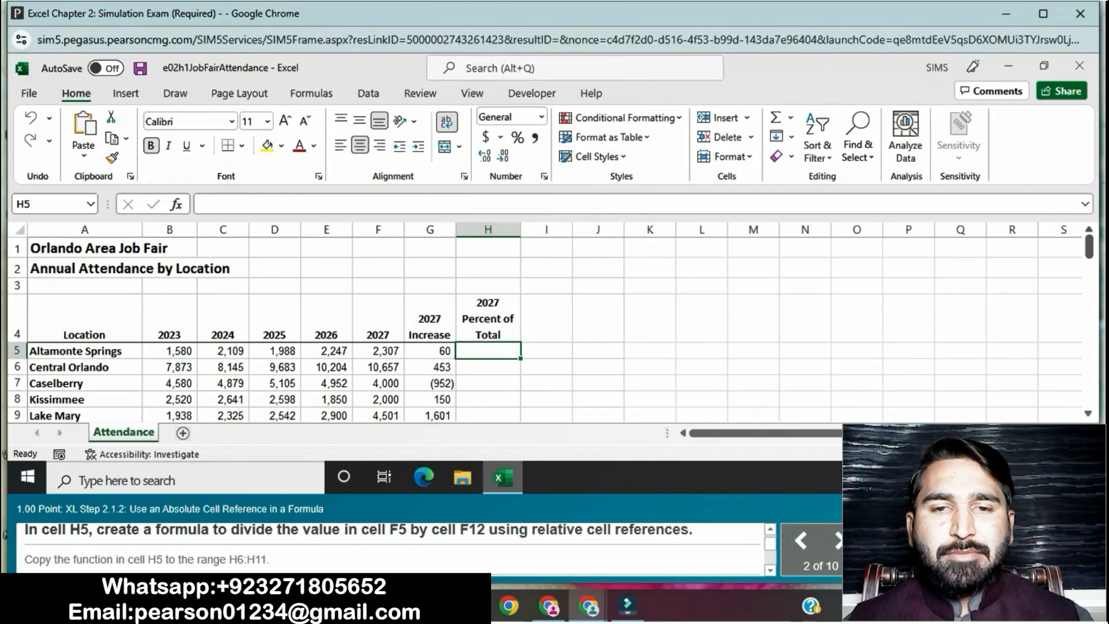
type("=")
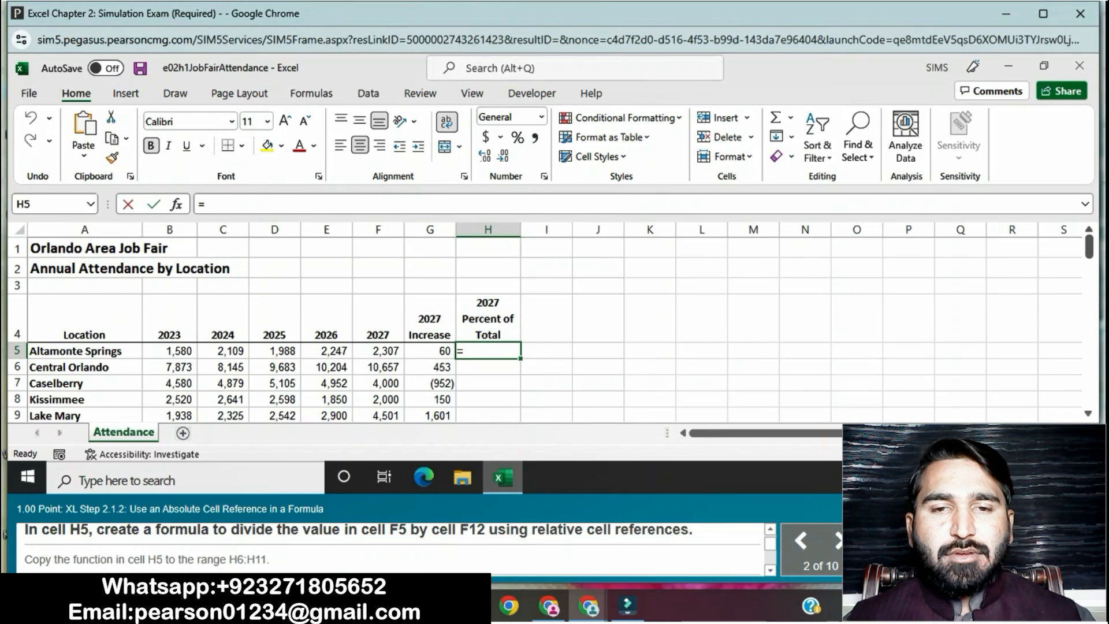
type("f5/")
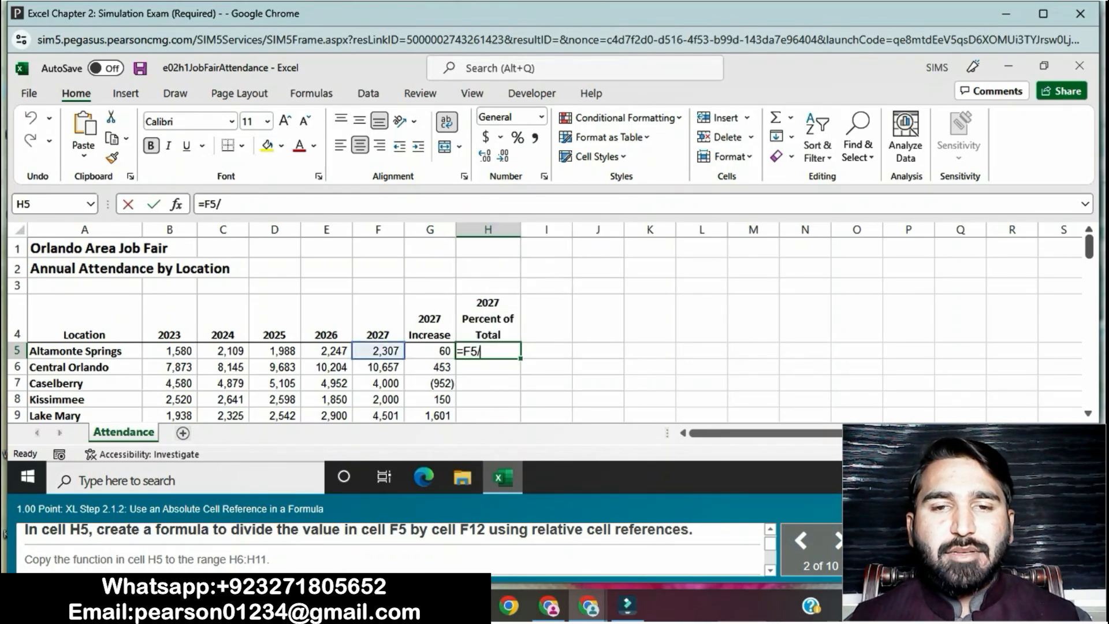
type("f$1")
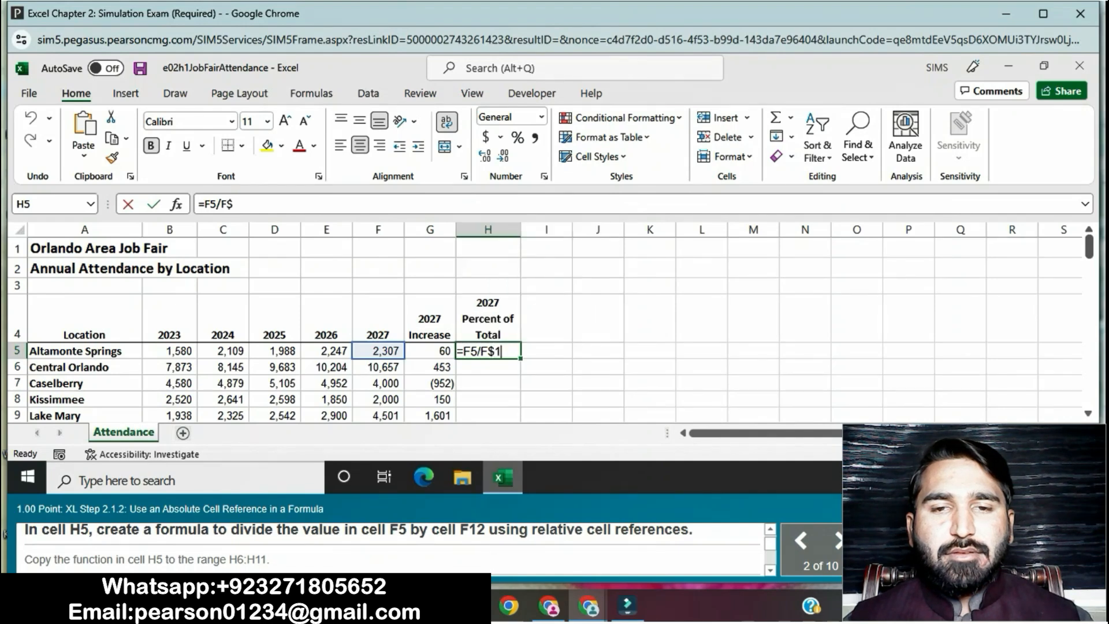
type("2")
key("Return")
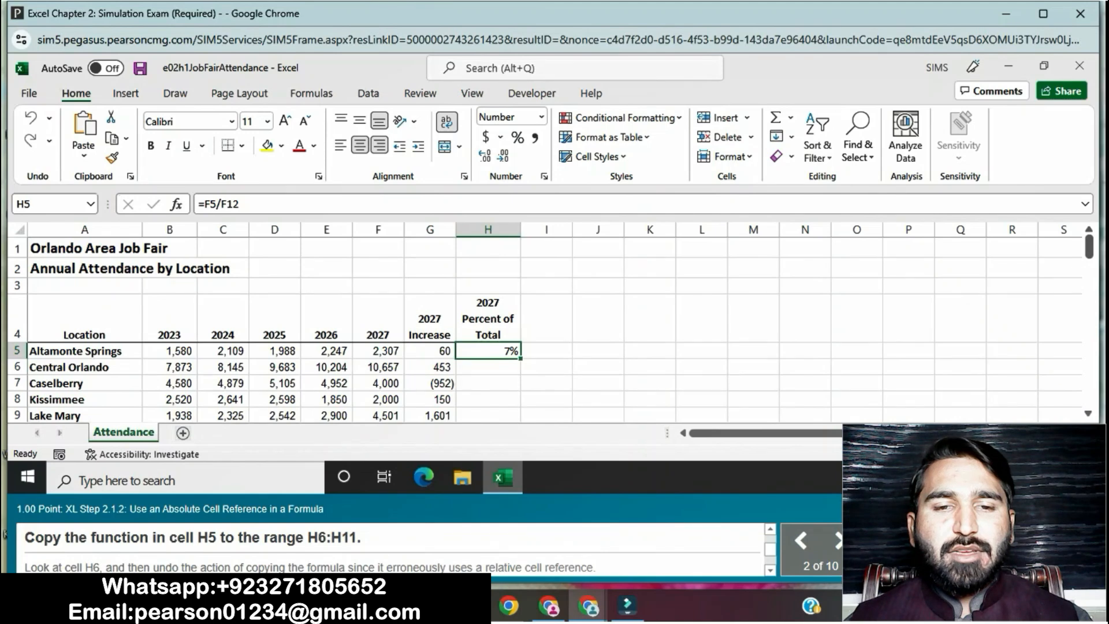
Step: Copy the H5 formula to H6:H11, check the formula in H6 and undo the copy
mouse_move(488, 350)
left_mouse_down()
mouse_move(489, 419)
mouse_move(488, 342)
left_mouse_up()
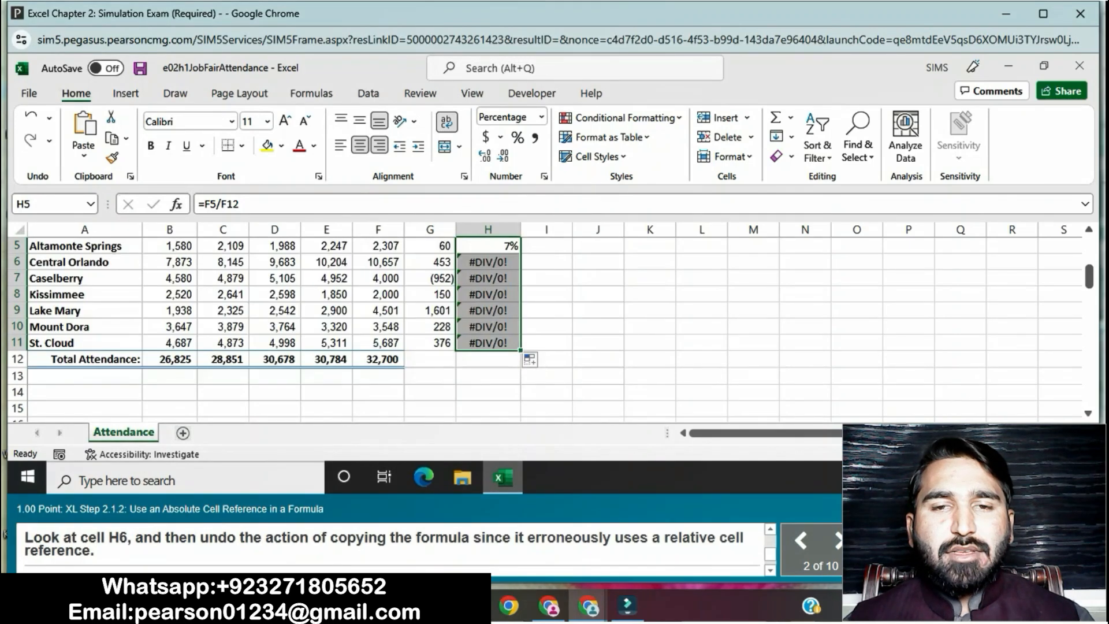
left_click(489, 262)
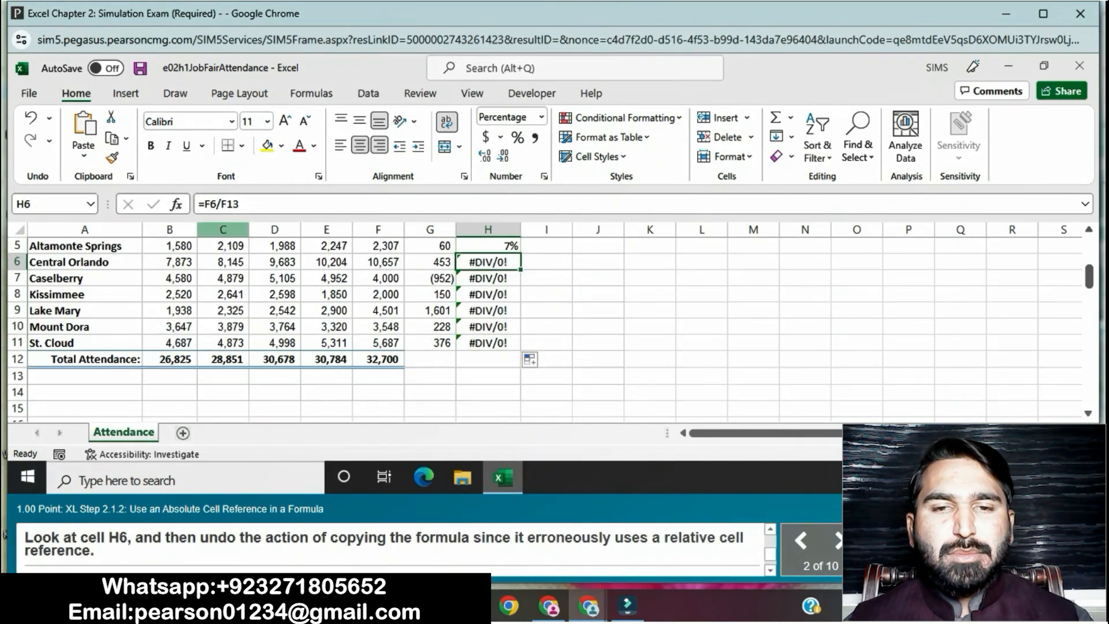
left_click(30, 119)
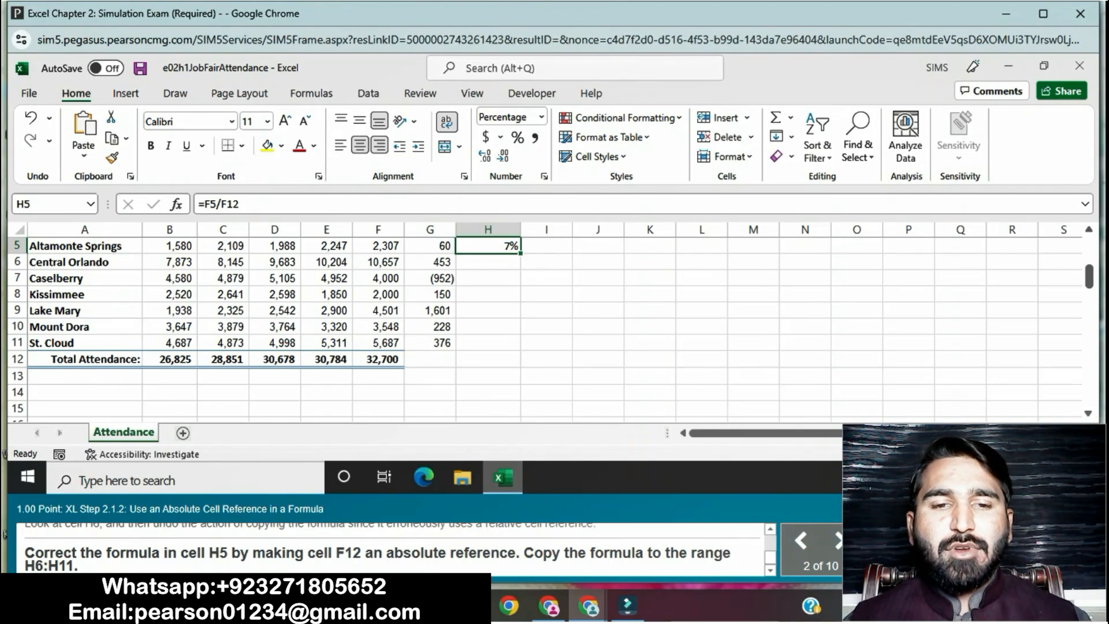
Step: Make F12 absolute in the H5 formula, giving =F5/$F$12, and copy it to H6:H11
left_click(219, 204)
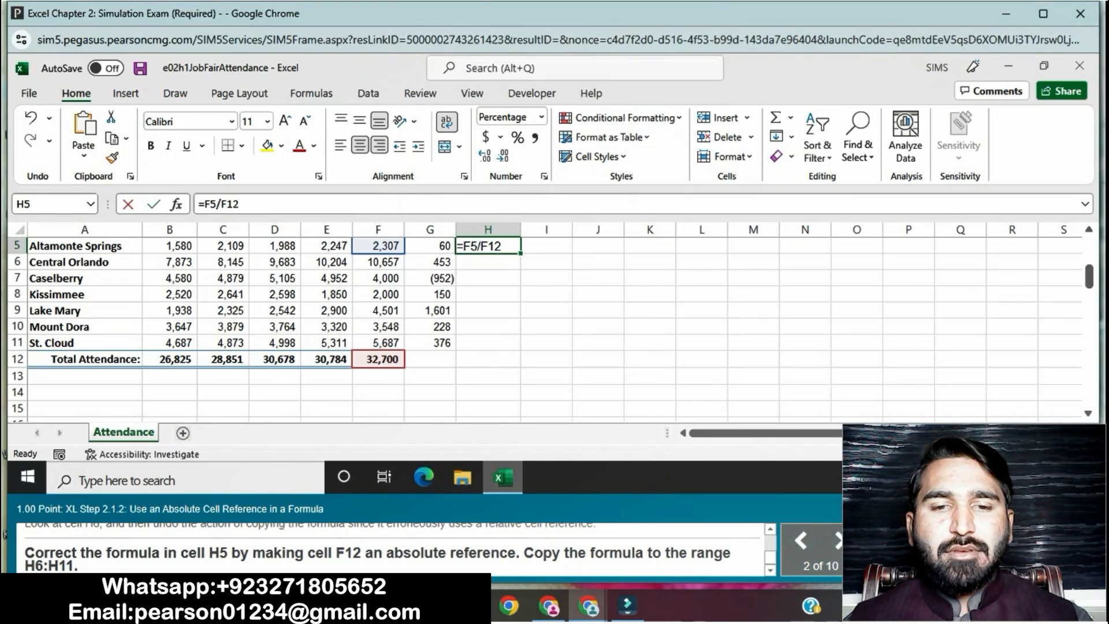
type("$")
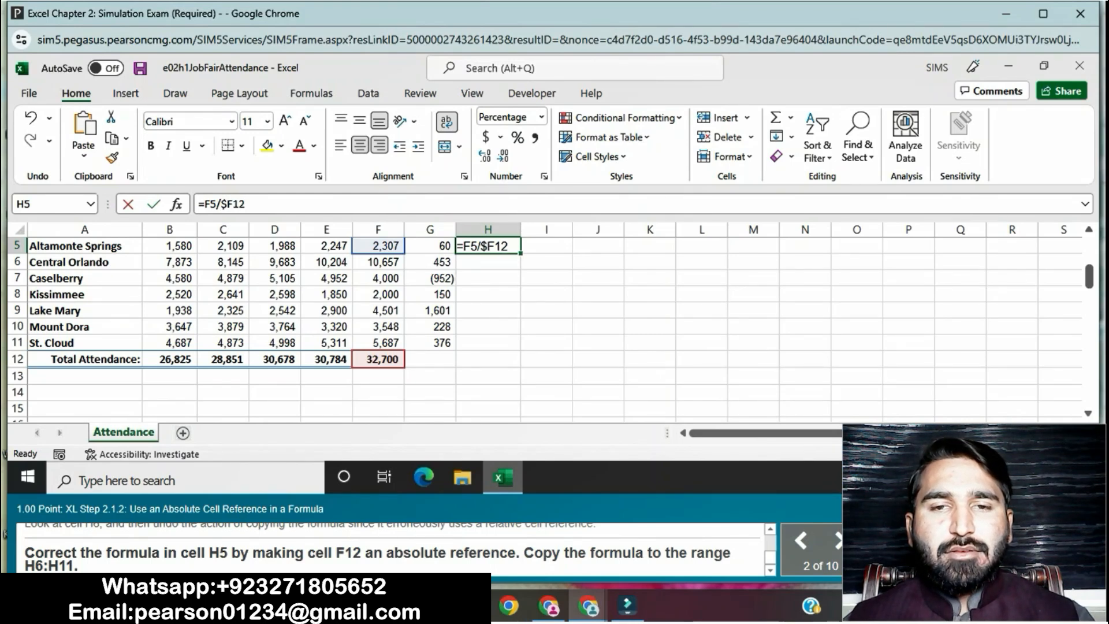
key("Right")
type("$")
key("Return")
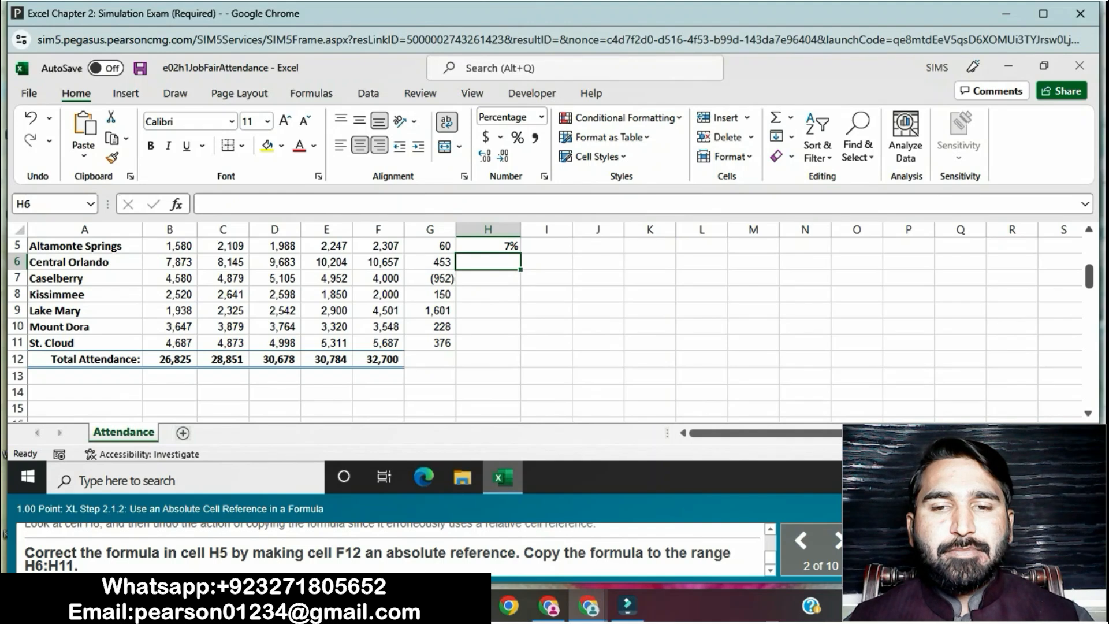
left_click(488, 245)
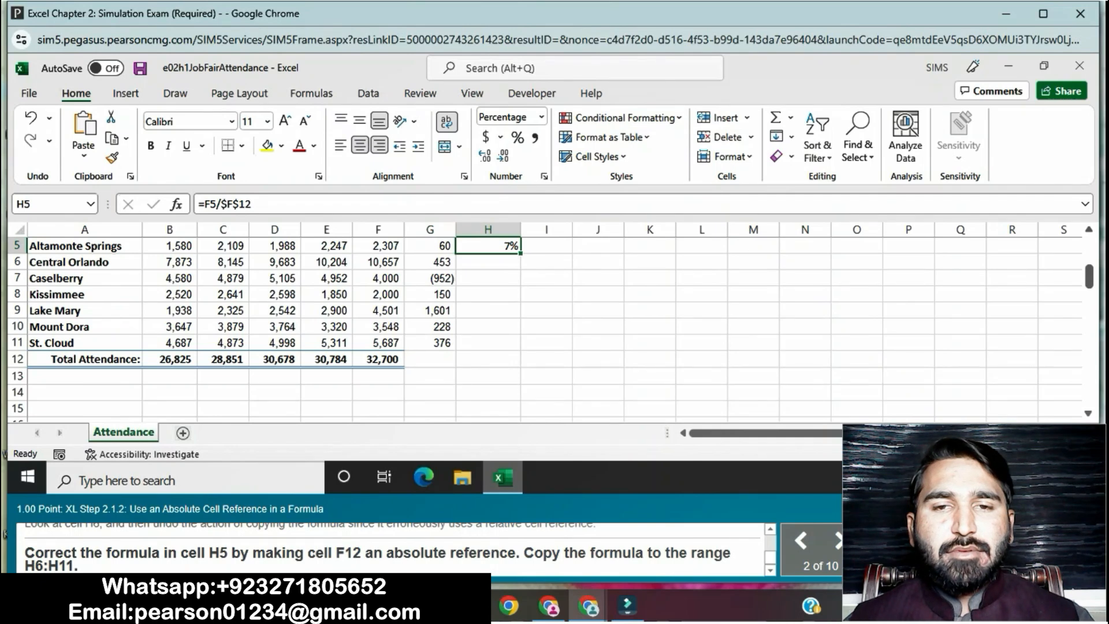
left_click_drag(521, 253, 520, 347)
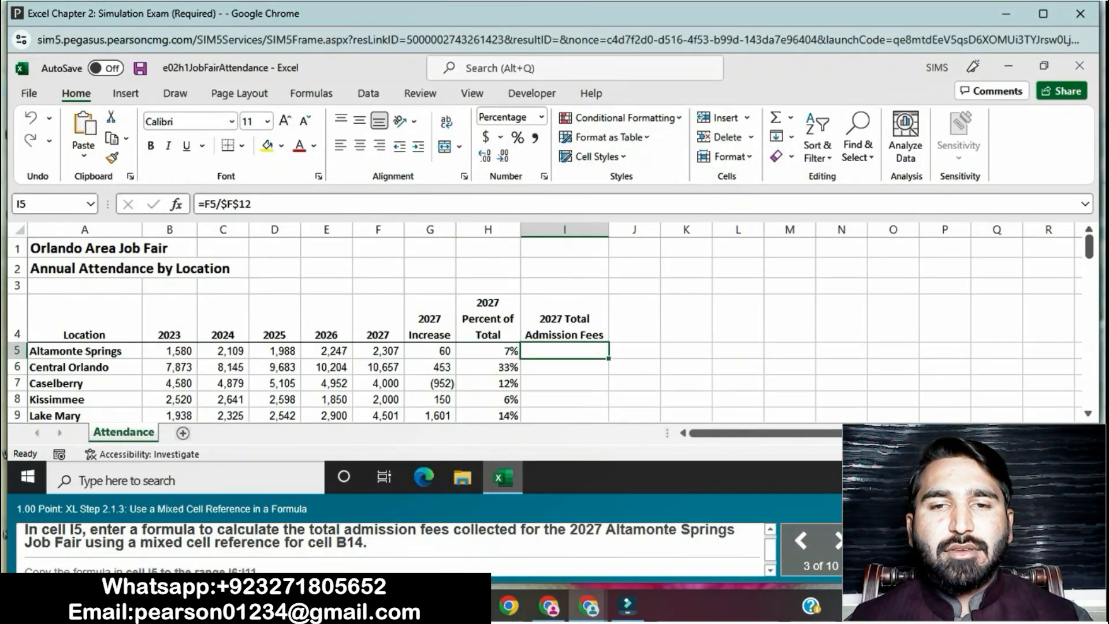
Step: Return to question 3 and enter =F5*B$14 in cell I5 to calculate Altamonte Springs' 2027 total admission fees
left_click(564, 351)
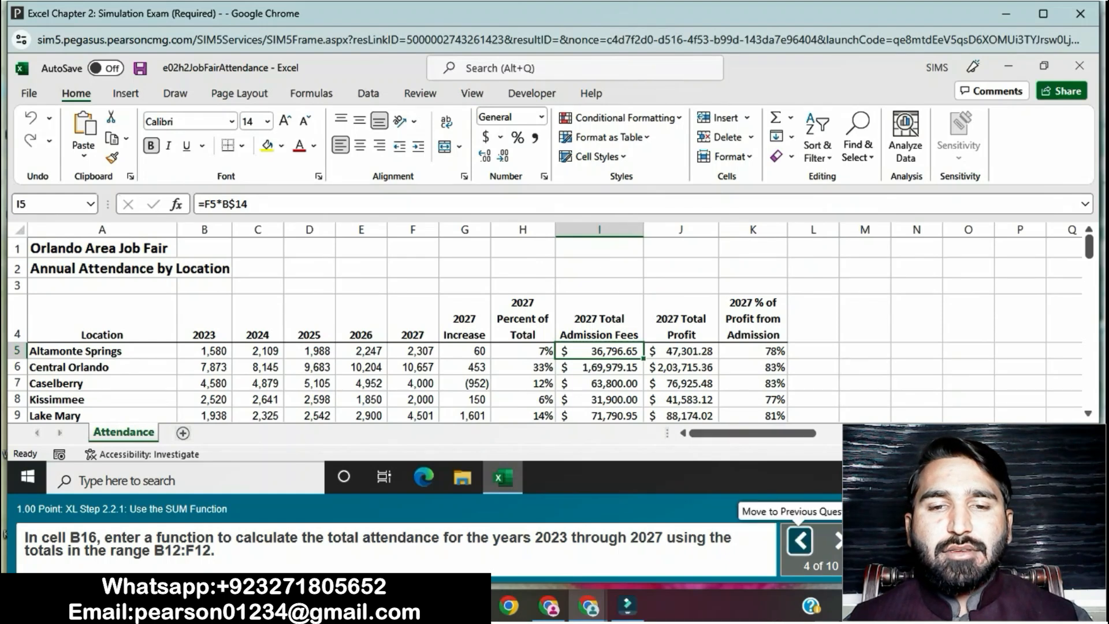
left_click(801, 541)
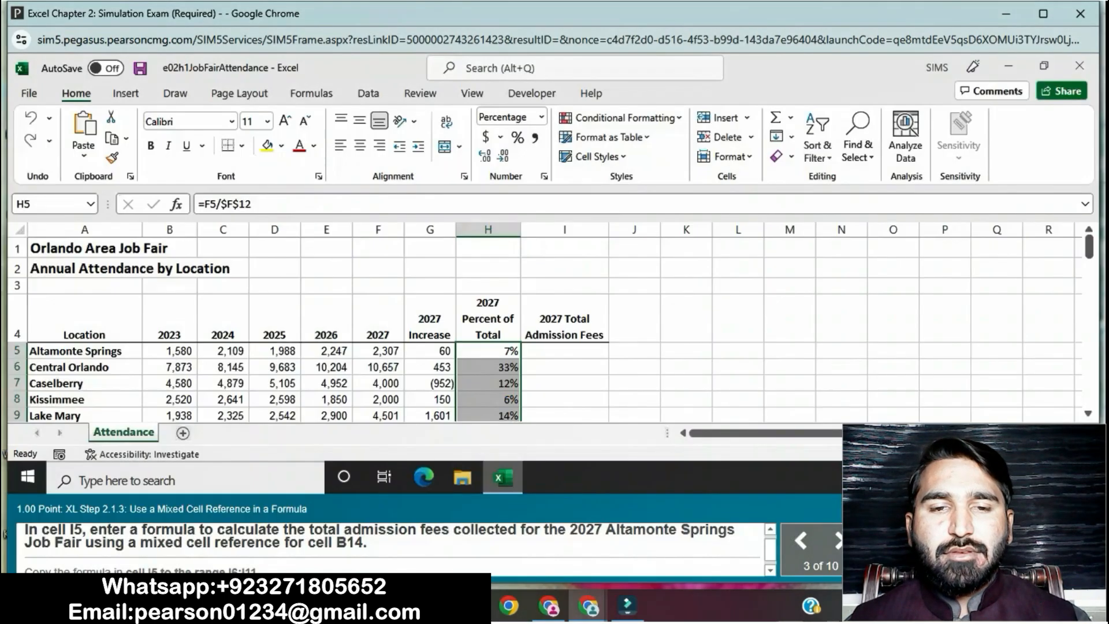
left_click(565, 350)
type("=F5")
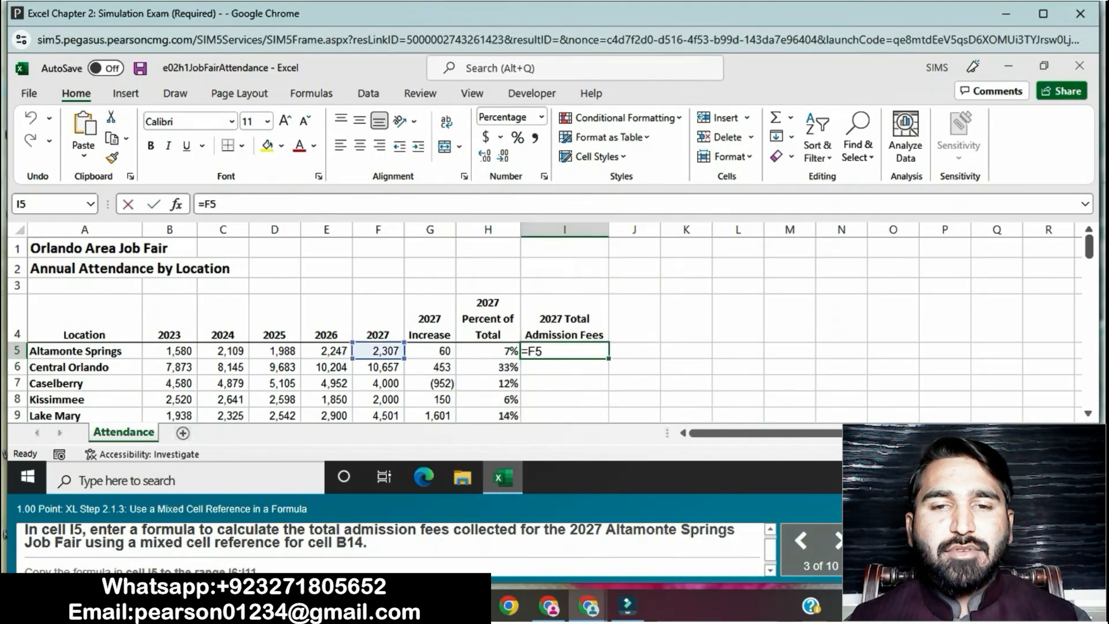
type("*B$14")
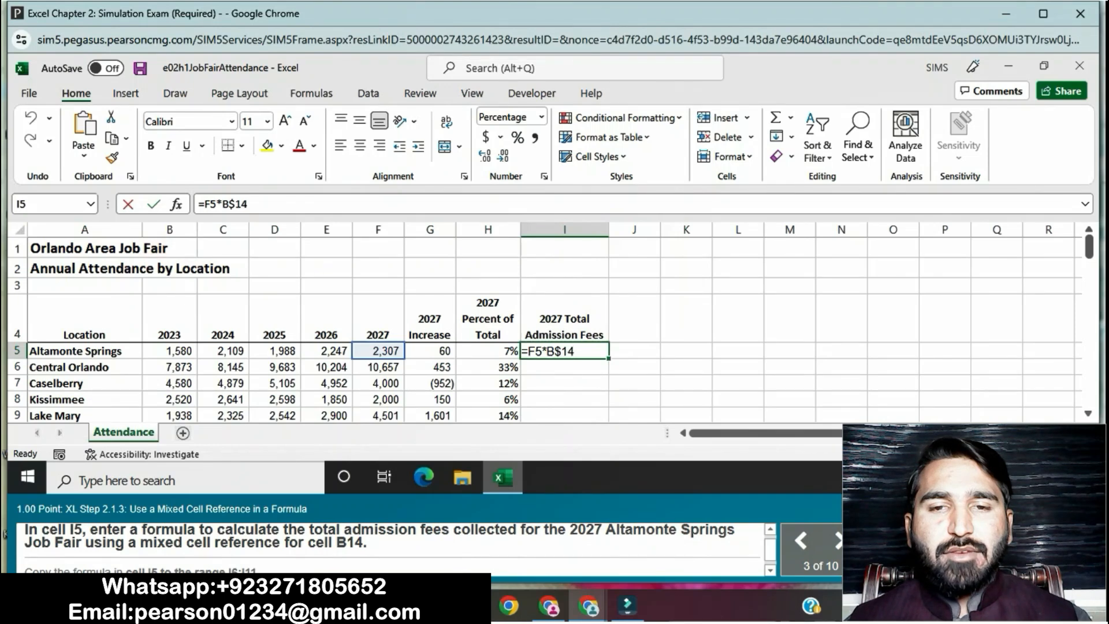
key("Return")
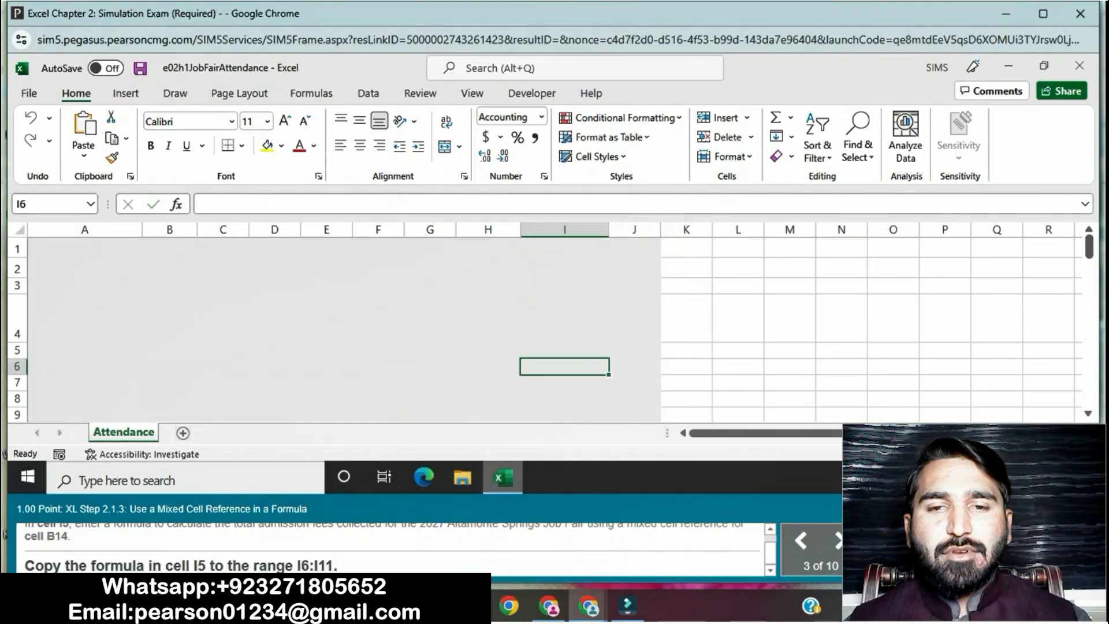
Step: Copy the admission fee formula from I5 down to the range I6:I11
left_click(564, 350)
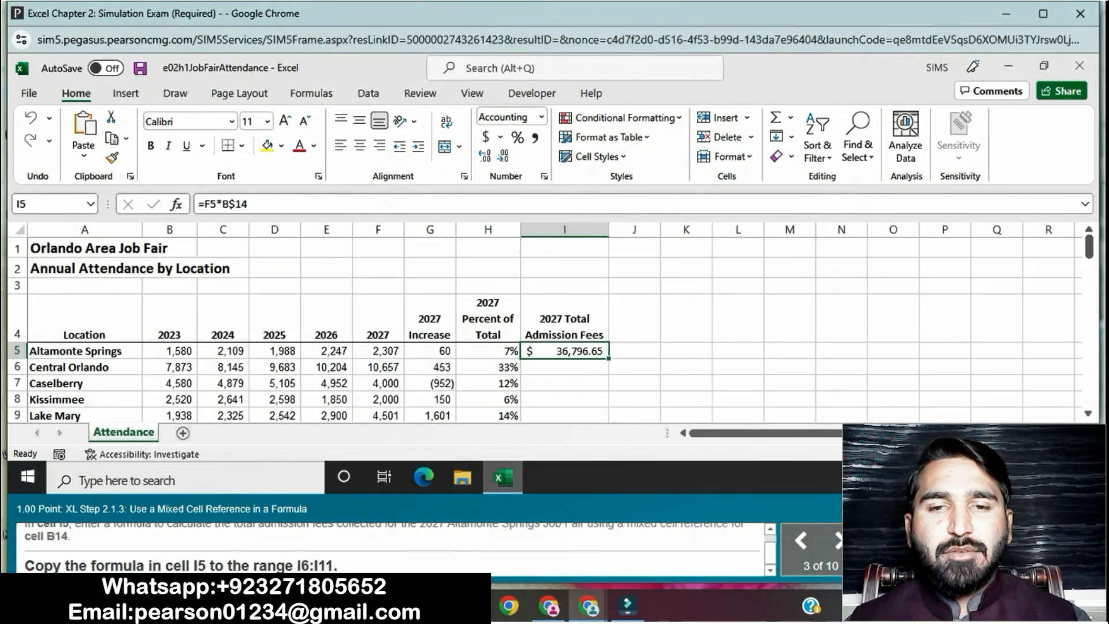
key("shift+Down")
key("shift+Down")
key("shift+Down")
key("shift+Down")
key("shift+Down")
key("shift+Down")
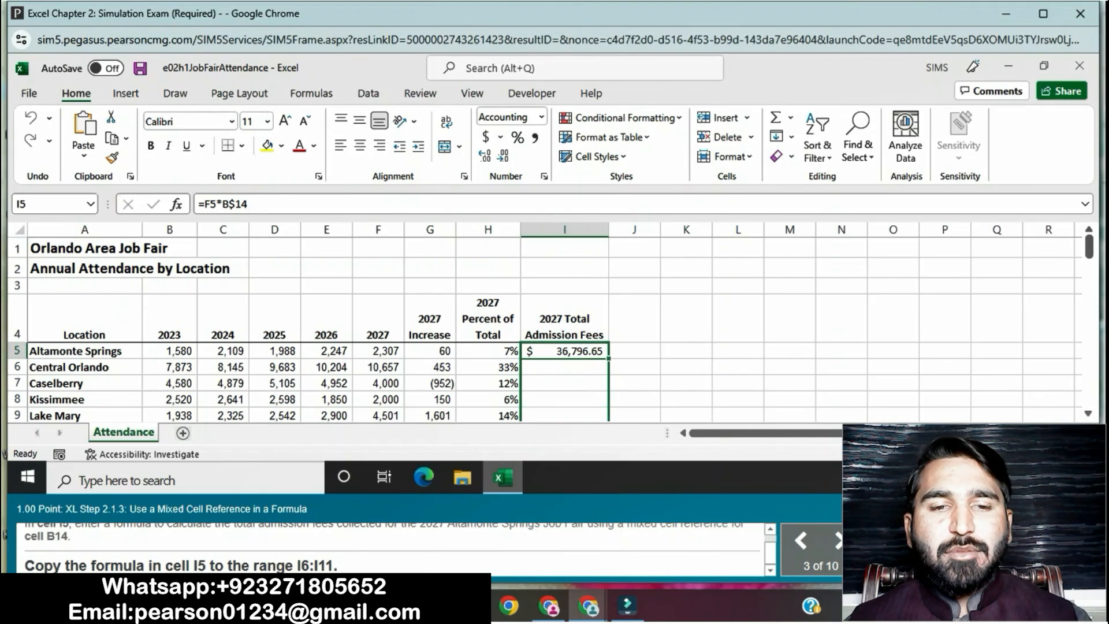
key("ctrl+d")
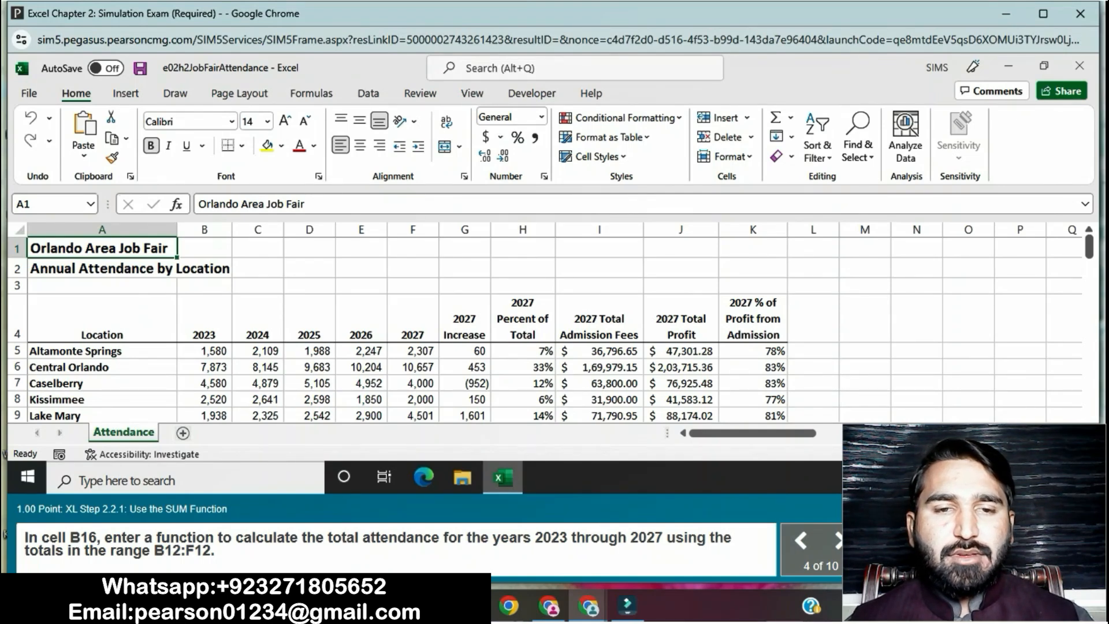
Step: Try to calculate the total attendees for 2023-2027 in cell B16 with =COUNT(B12:F12)
scroll(1088, 413, "down", 3)
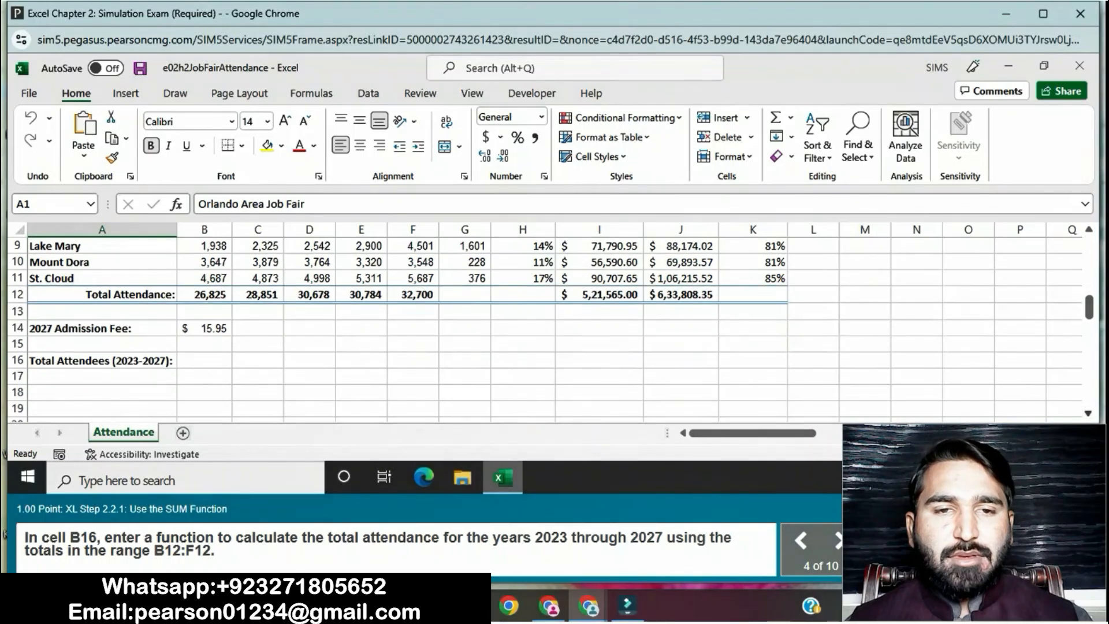
left_click(204, 360)
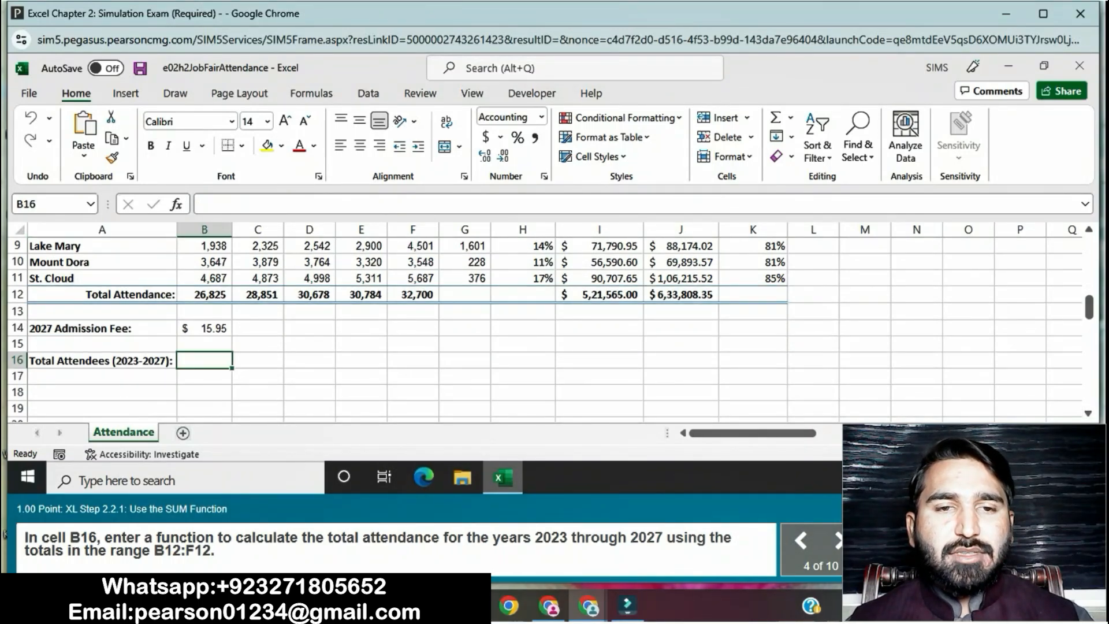
type("=COUN")
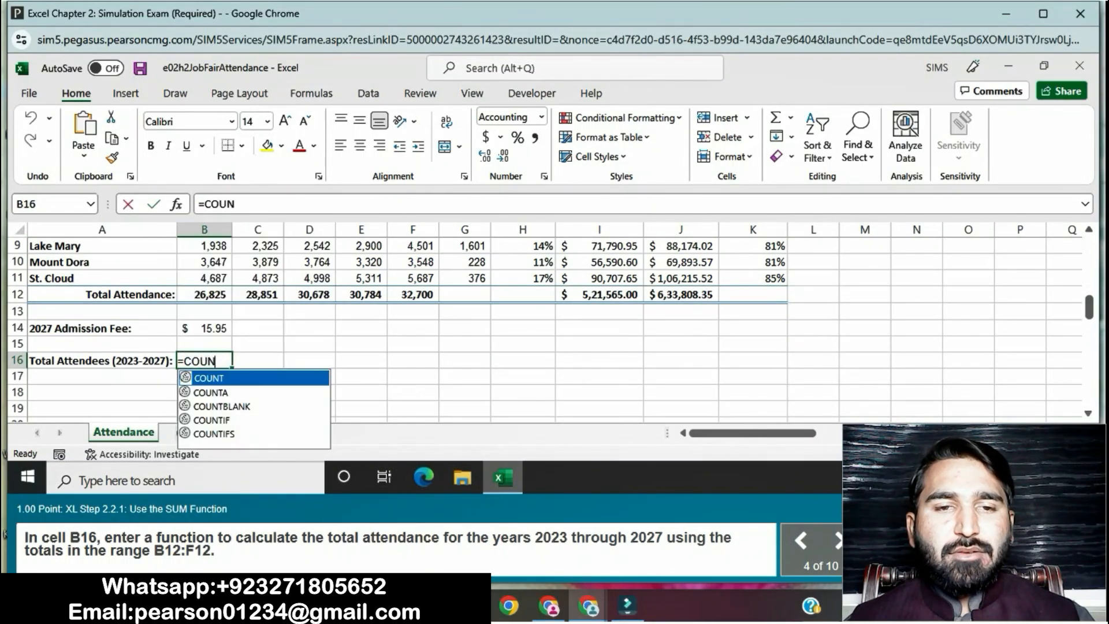
type("T(")
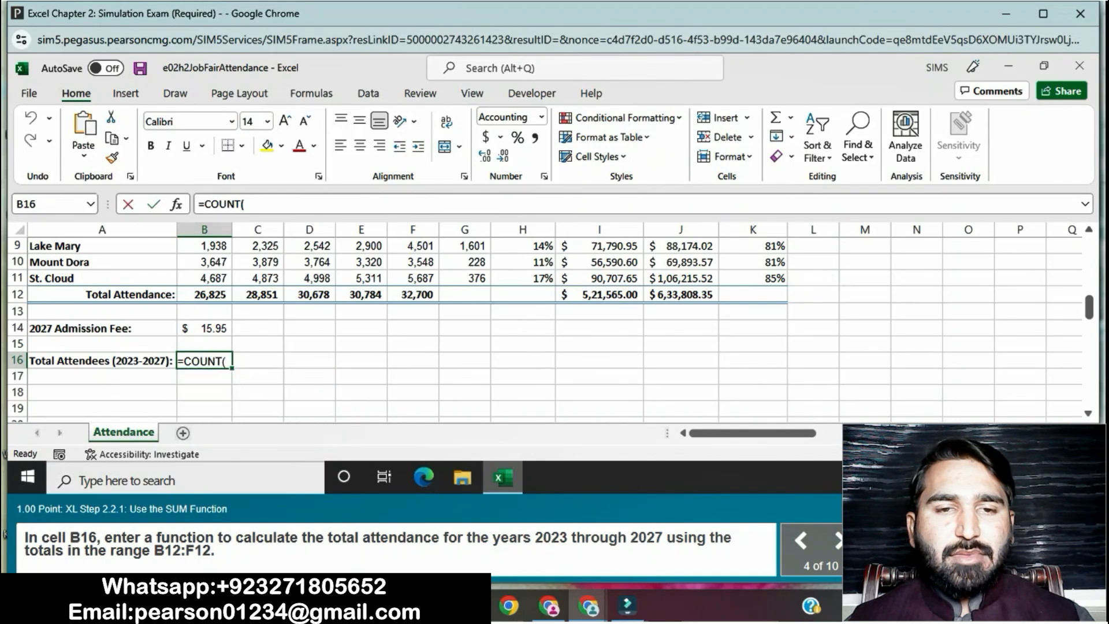
type("B12")
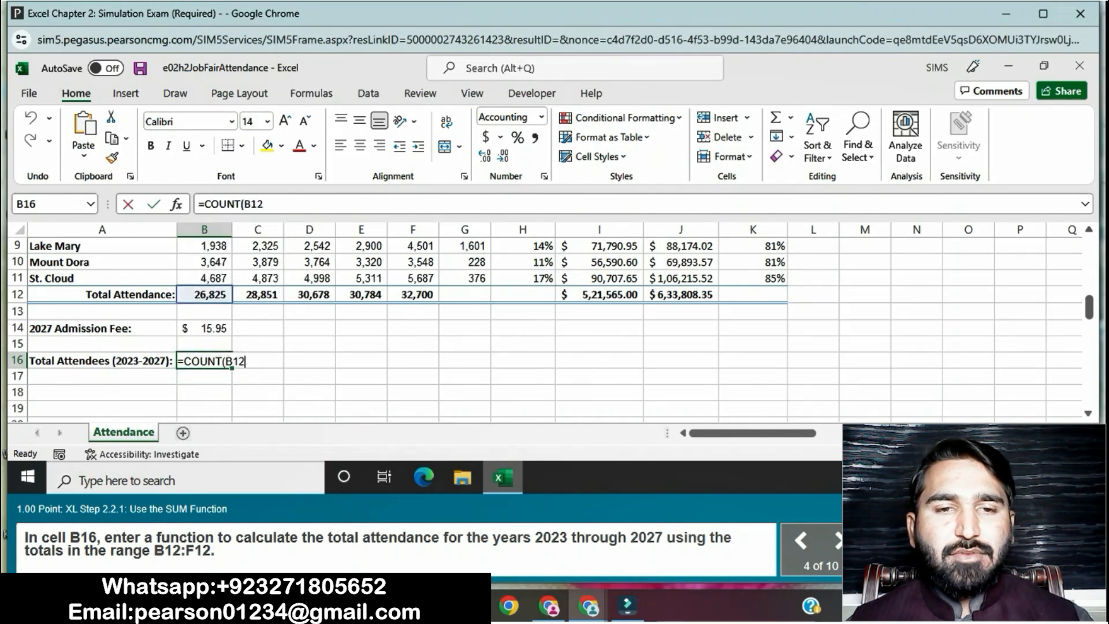
type(":")
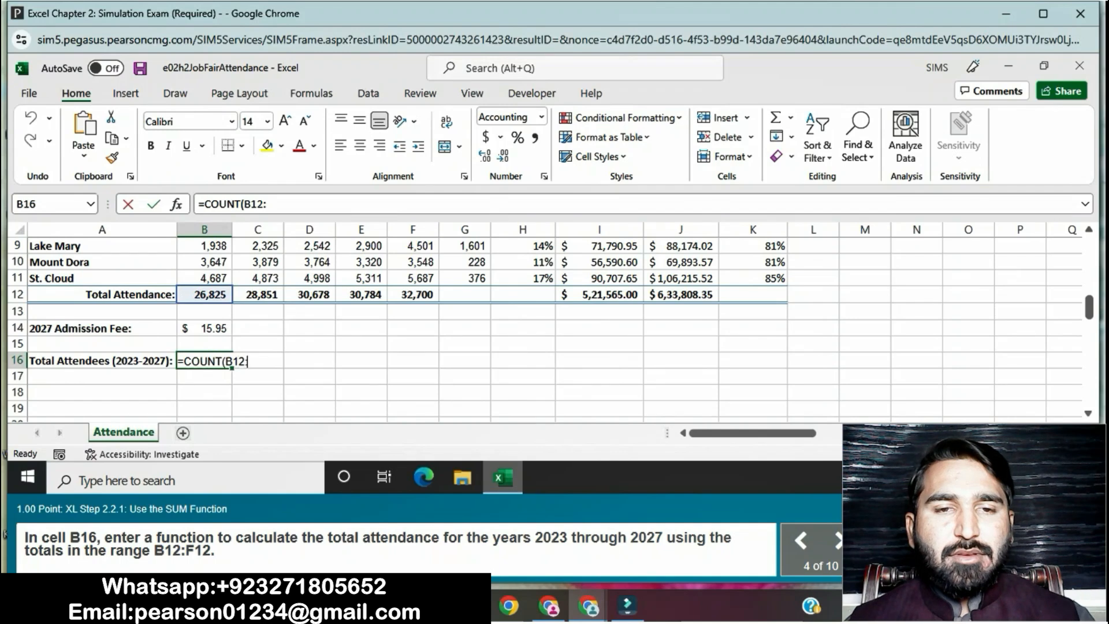
type("F12")
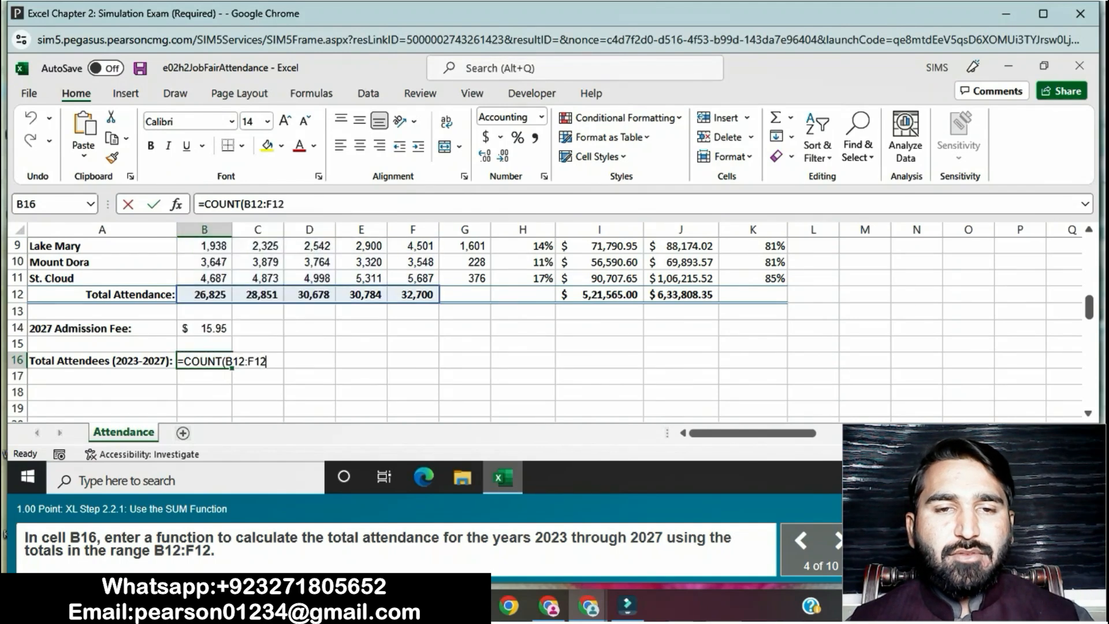
type(")")
key("Return")
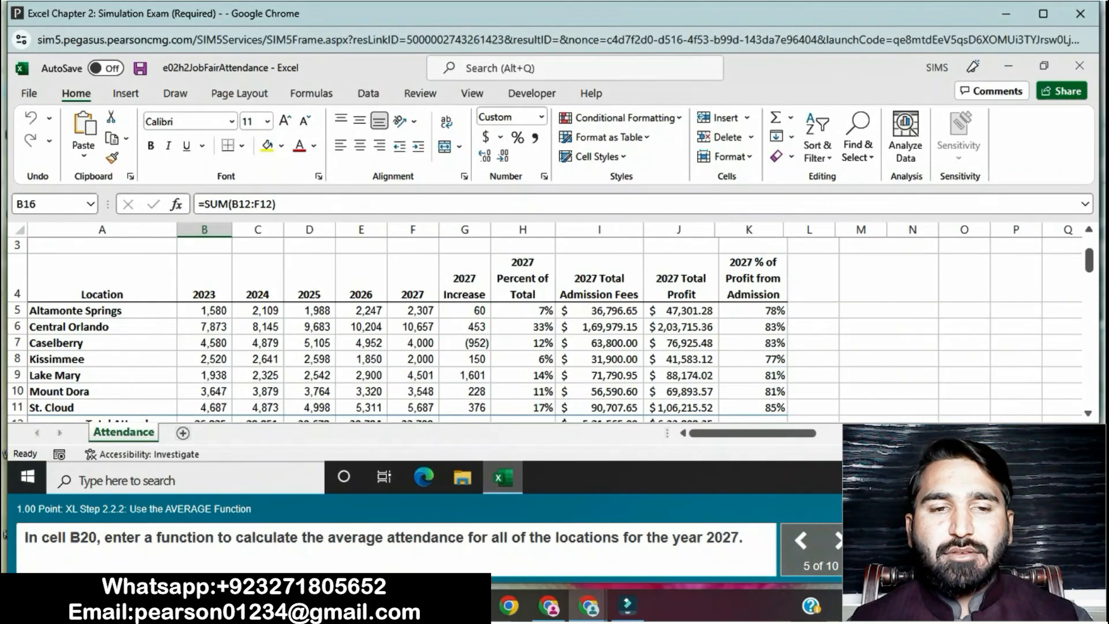
scroll(546, 330, "down", 6)
scroll(546, 330, "up", 2)
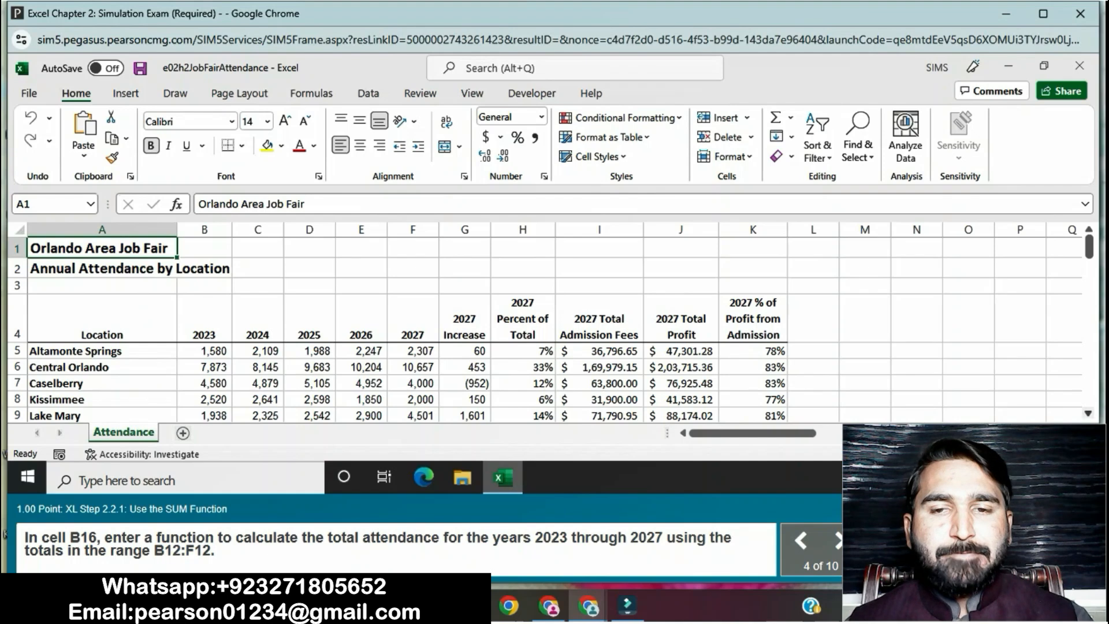
Step: Enter =SUM(B12:F12) in cell B16 to calculate the total attendees for 2023-2027
scroll(549, 323, "down", 2)
scroll(548, 323, "down", 1)
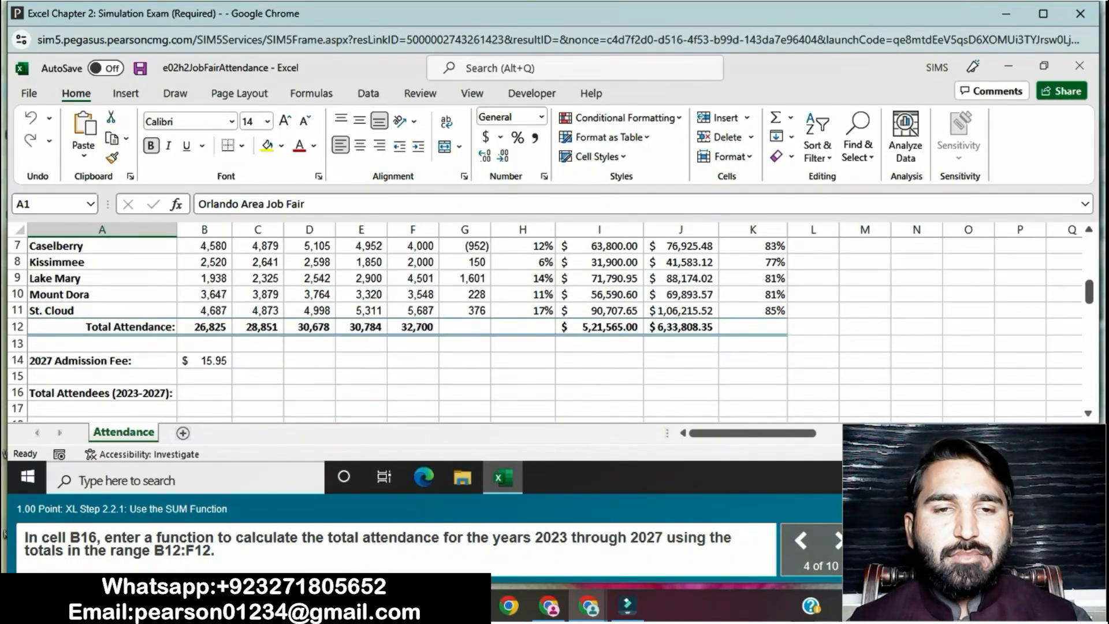
left_click(204, 393)
type("=SUM")
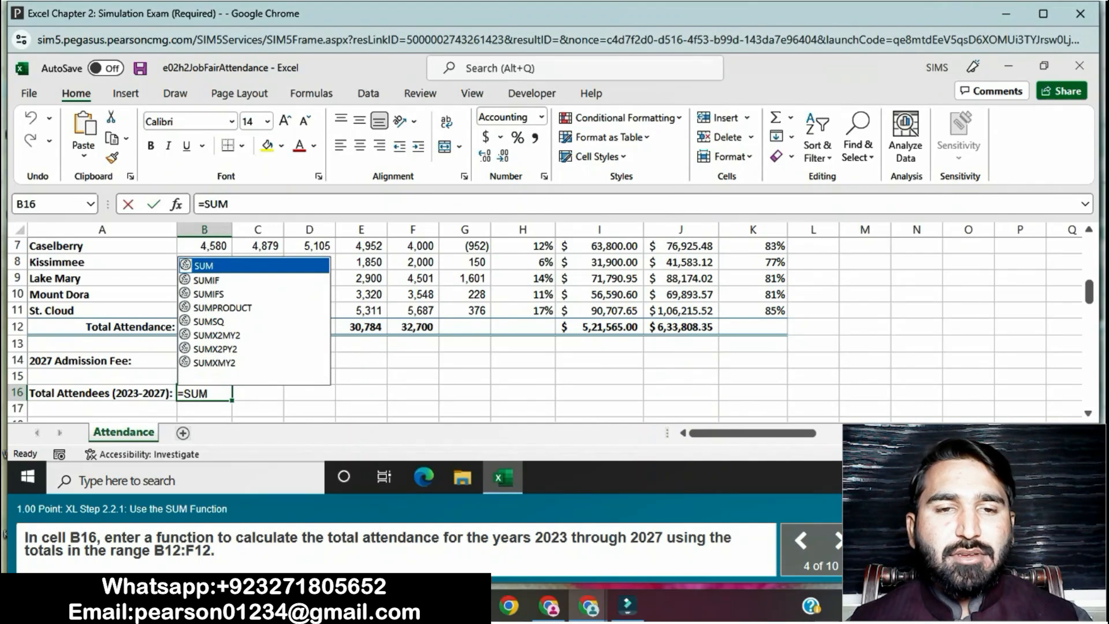
type("(B")
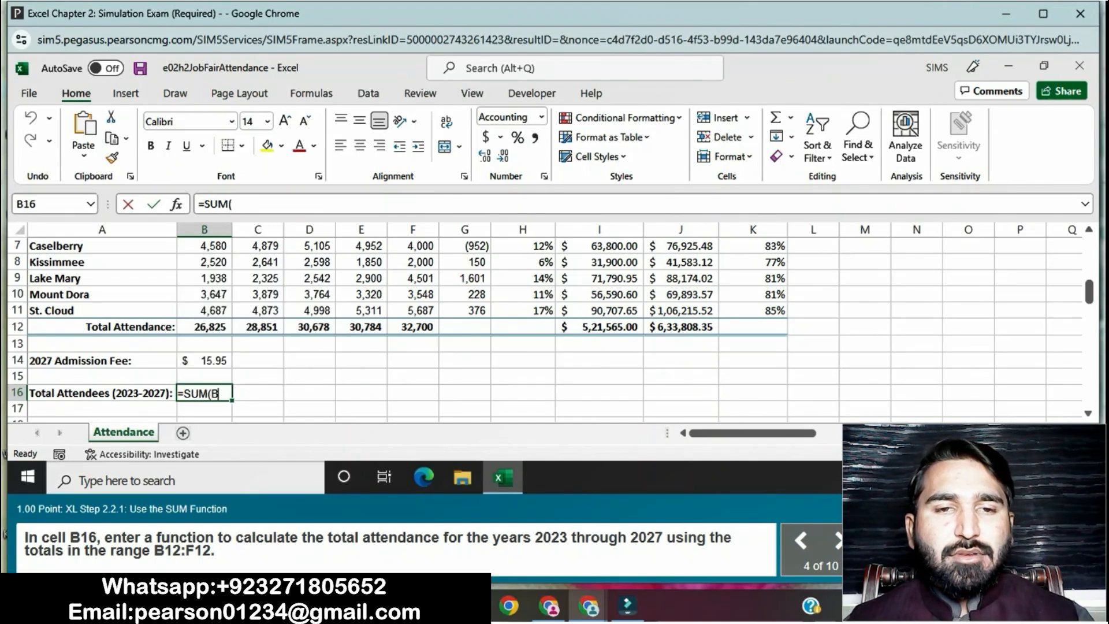
type("12:F")
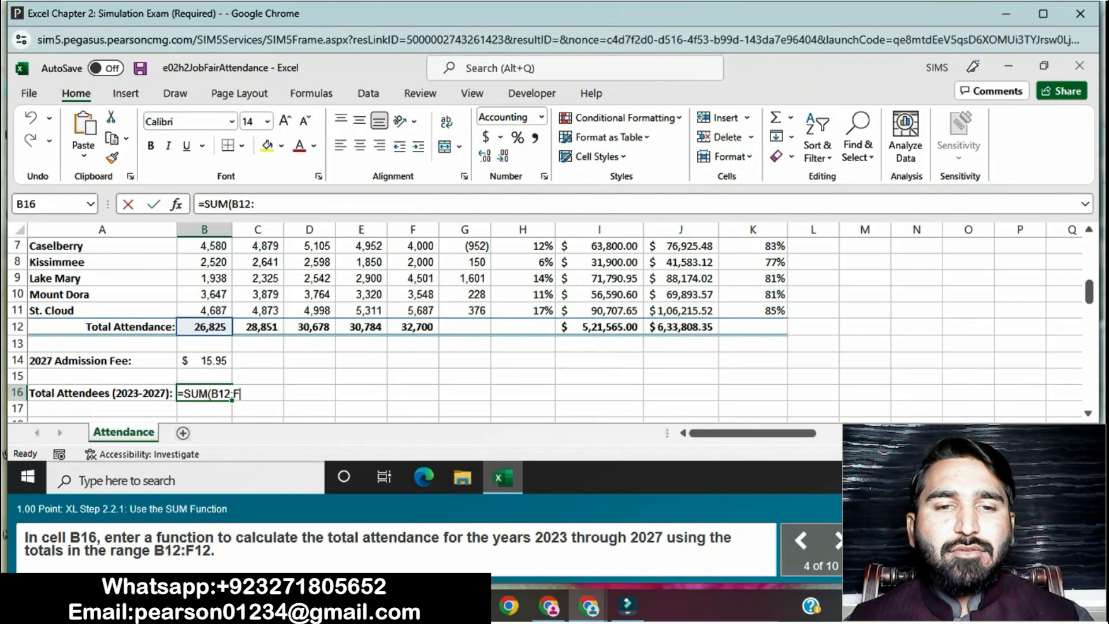
type("12")
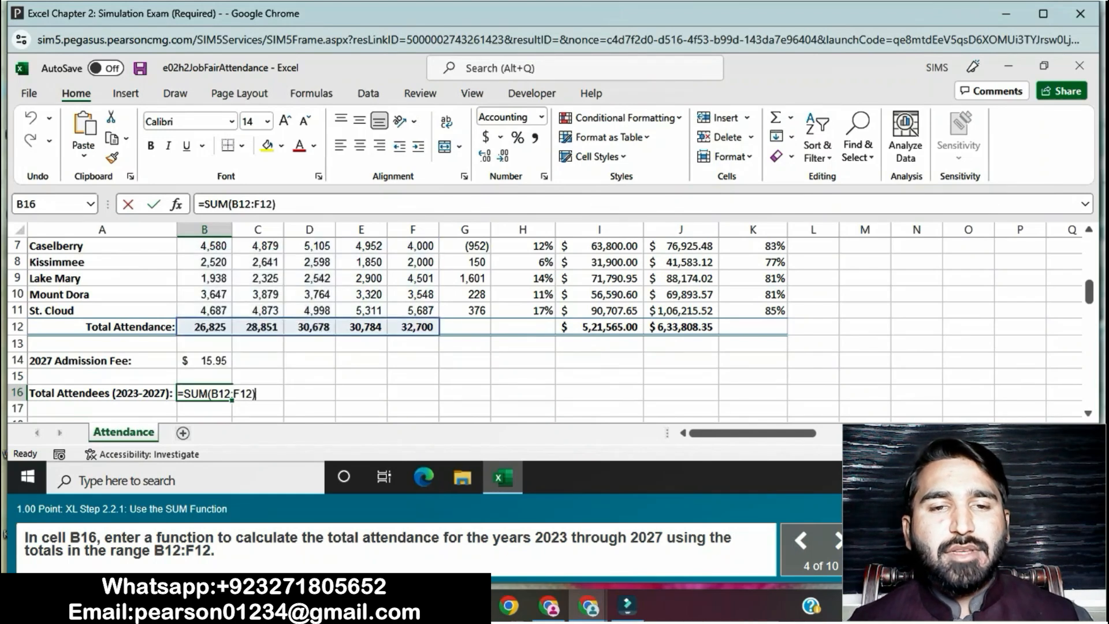
key("Return")
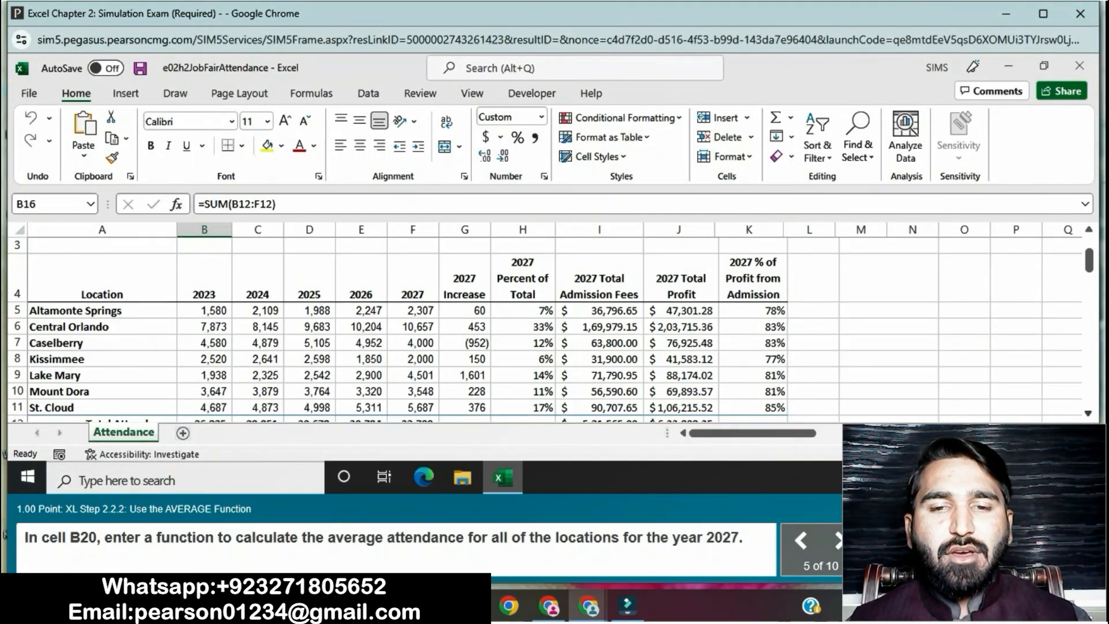
Step: Enter =AVERAGE(F5:F11) in cell B20 to calculate the average 2027 attendance across all locations
scroll(405, 323, "down", 1)
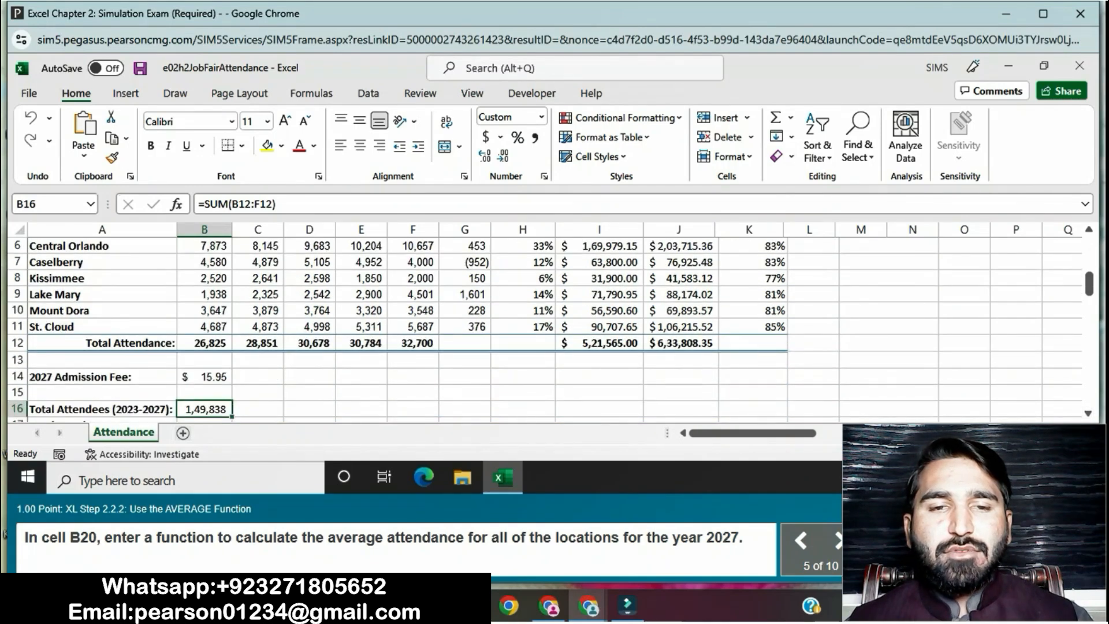
scroll(405, 323, "down", 1)
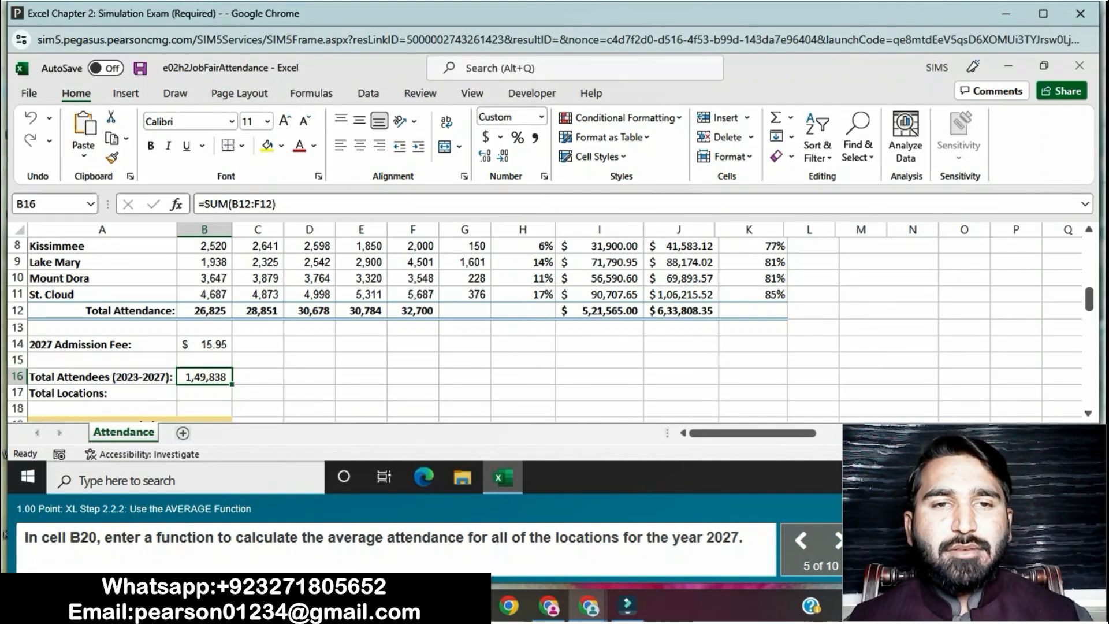
scroll(405, 324, "down", 1)
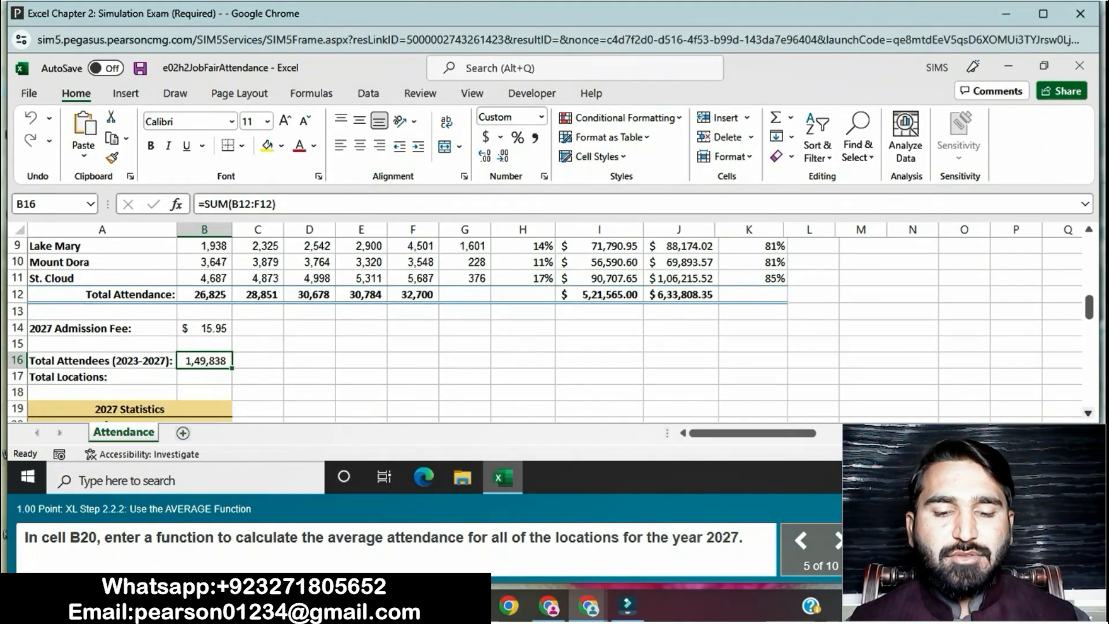
scroll(548, 328, "down", 1)
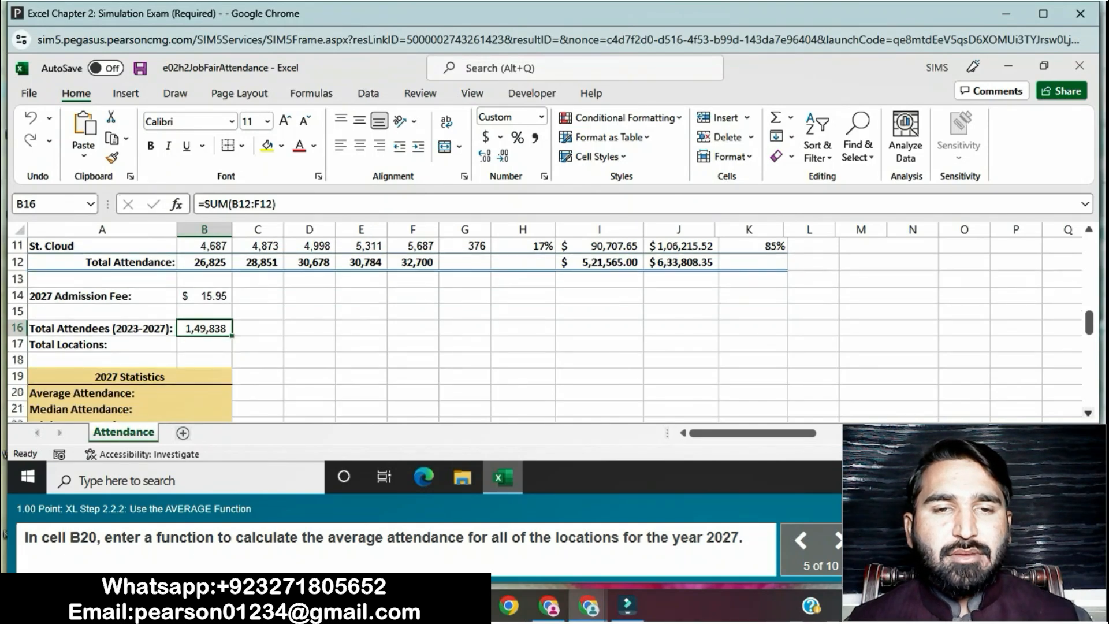
left_click(205, 393)
type("=A")
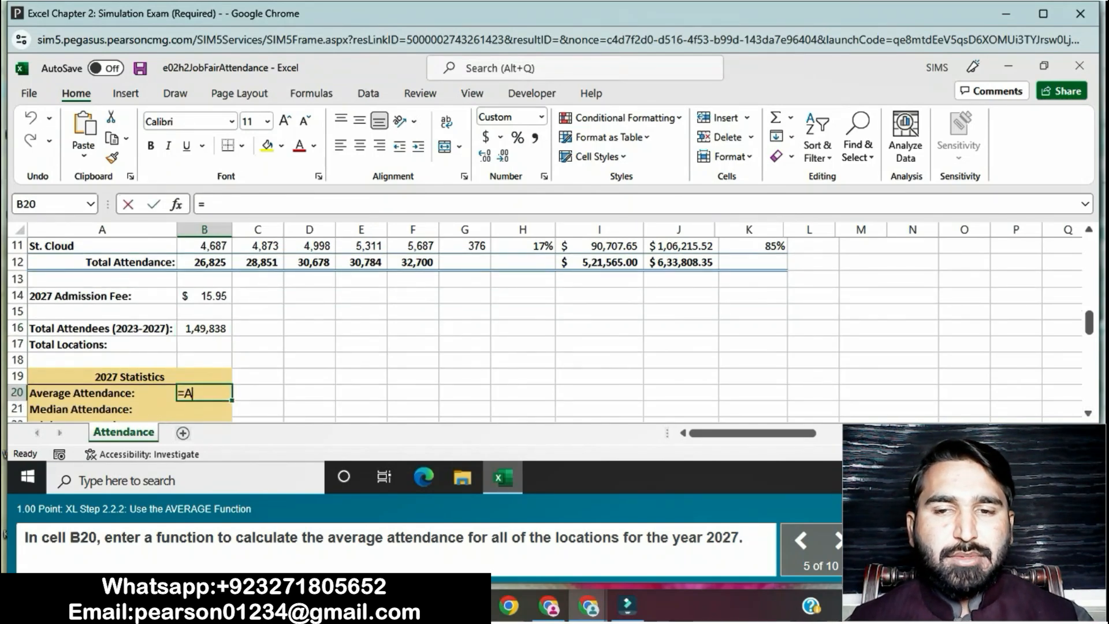
type("VERA")
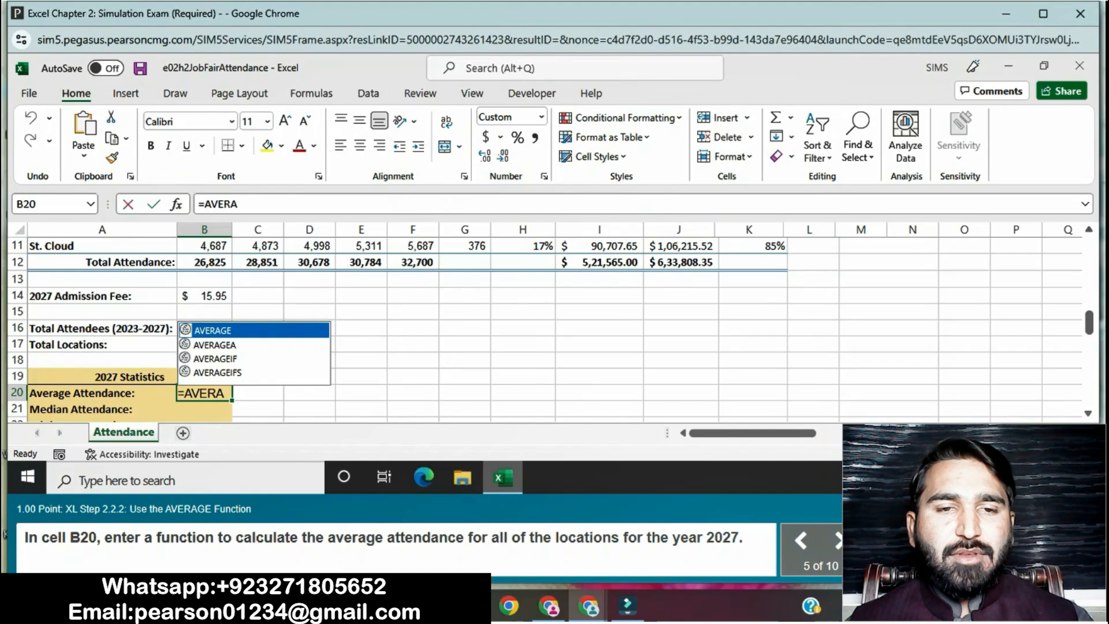
type("GE")
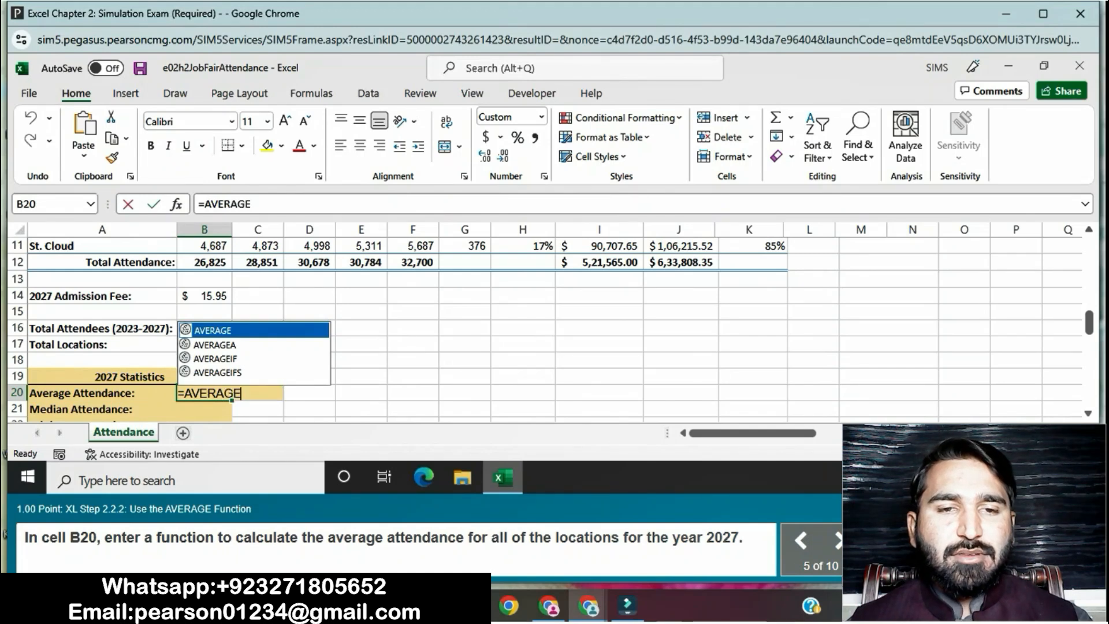
type("(")
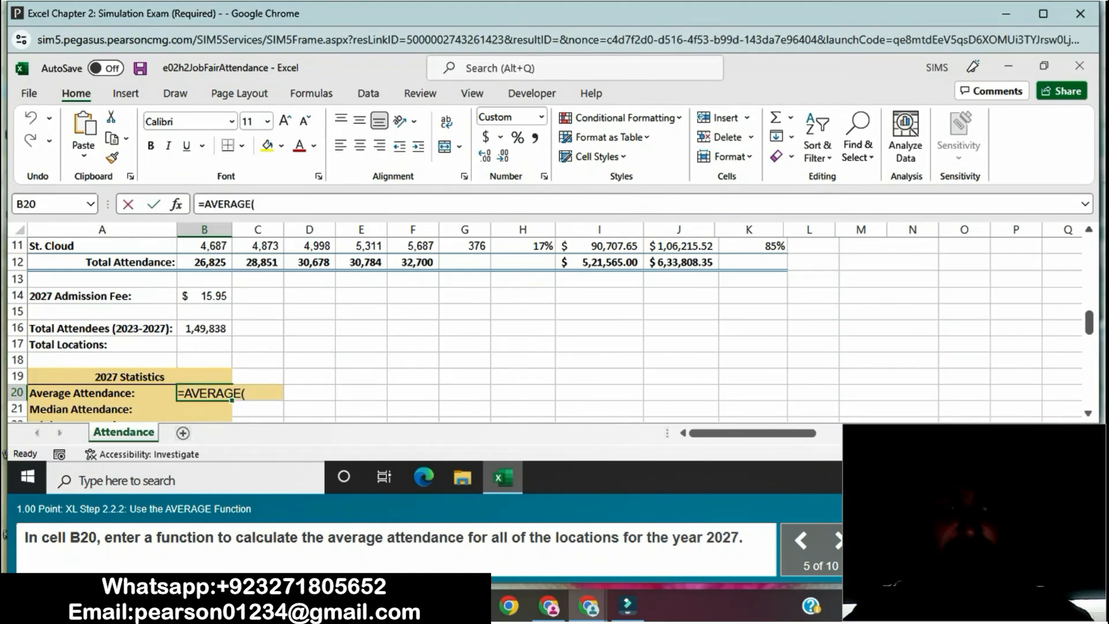
scroll(543, 323, "up", 4)
mouse_move(414, 351)
left_mouse_down()
mouse_move(413, 415)
mouse_move(413, 342)
left_mouse_up()
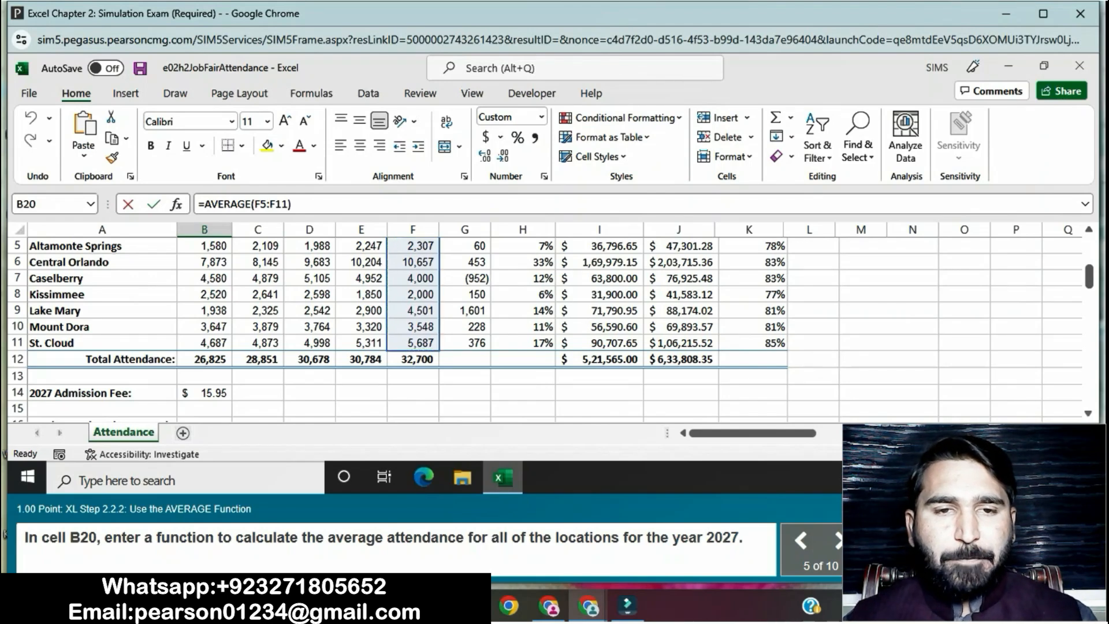
key("Return")
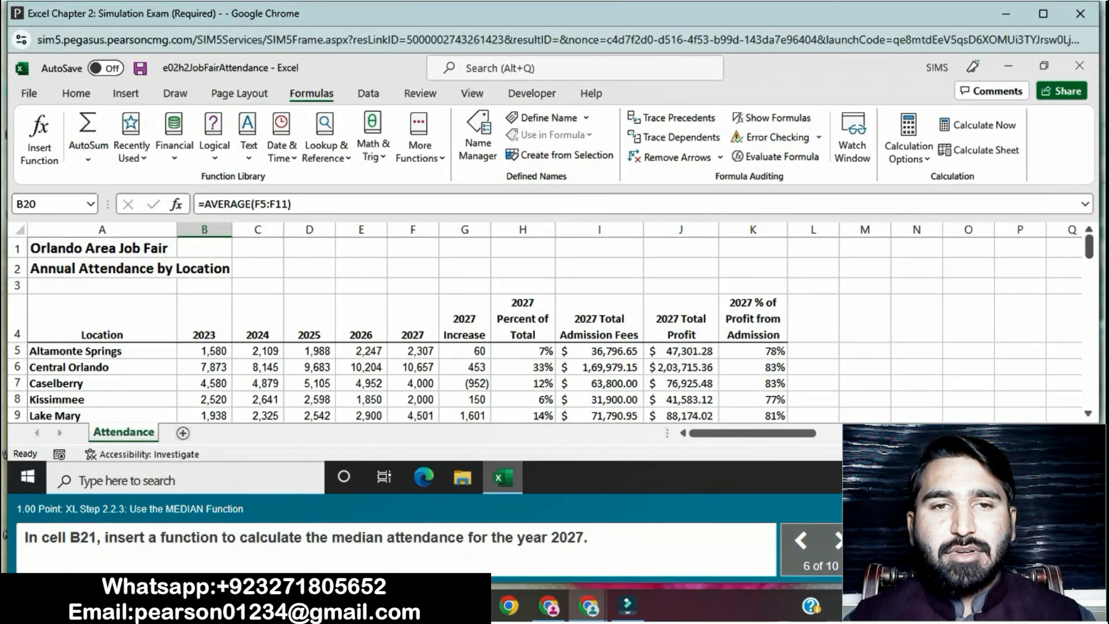
Step: Enter =MEDIAN(F5:F11) in cell B21 to calculate the median attendance for 2027
scroll(549, 323, "down", 2)
scroll(548, 323, "down", 1)
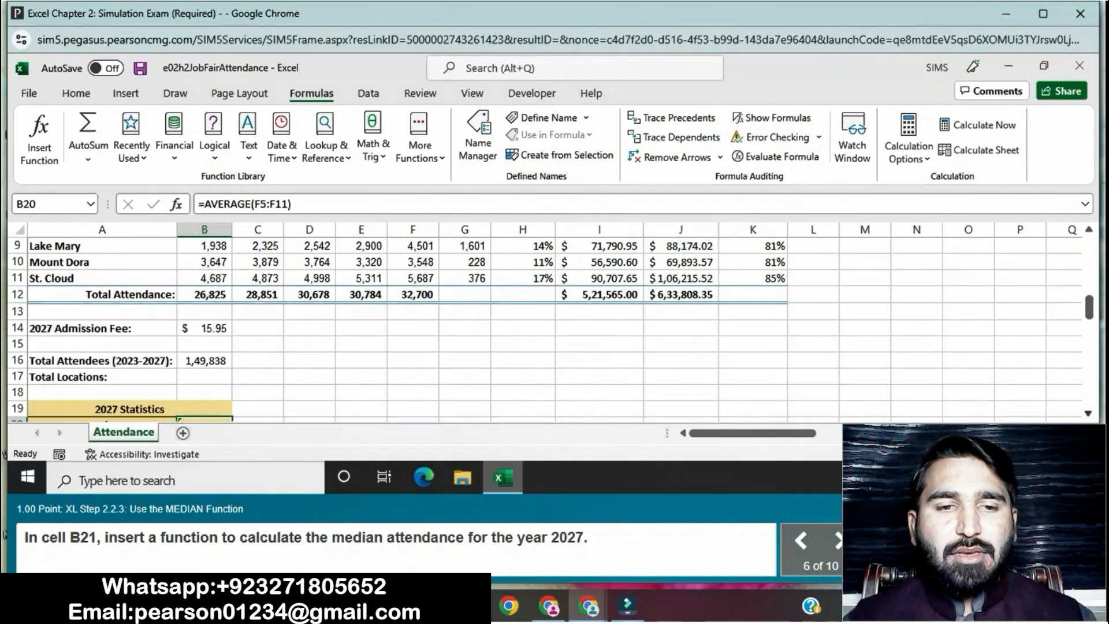
scroll(549, 324, "down", 1)
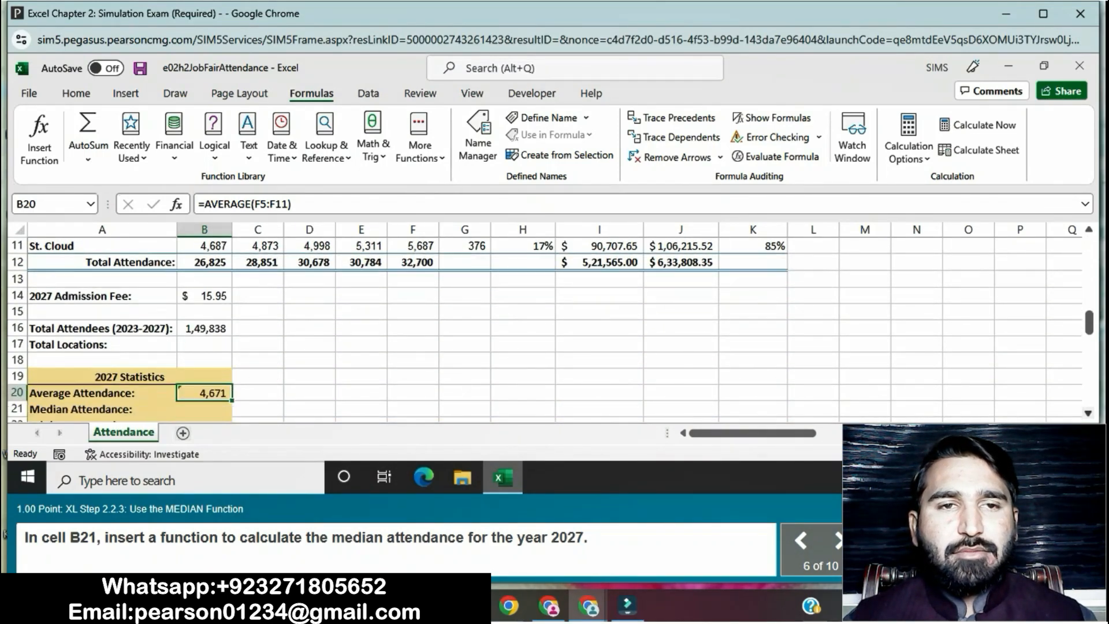
left_click(204, 393)
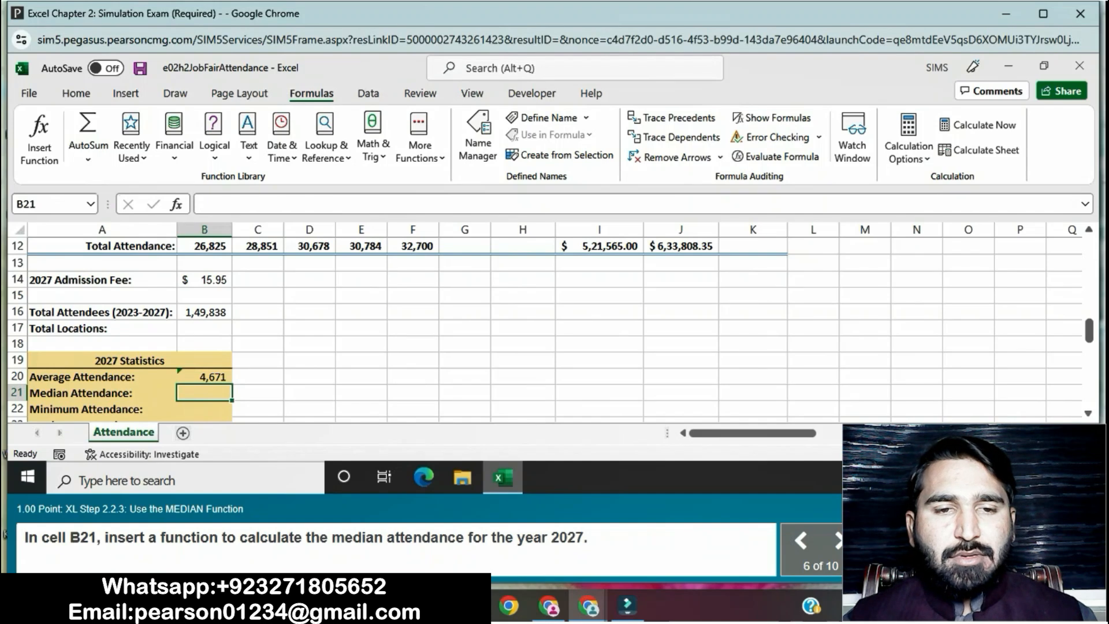
type("=MED")
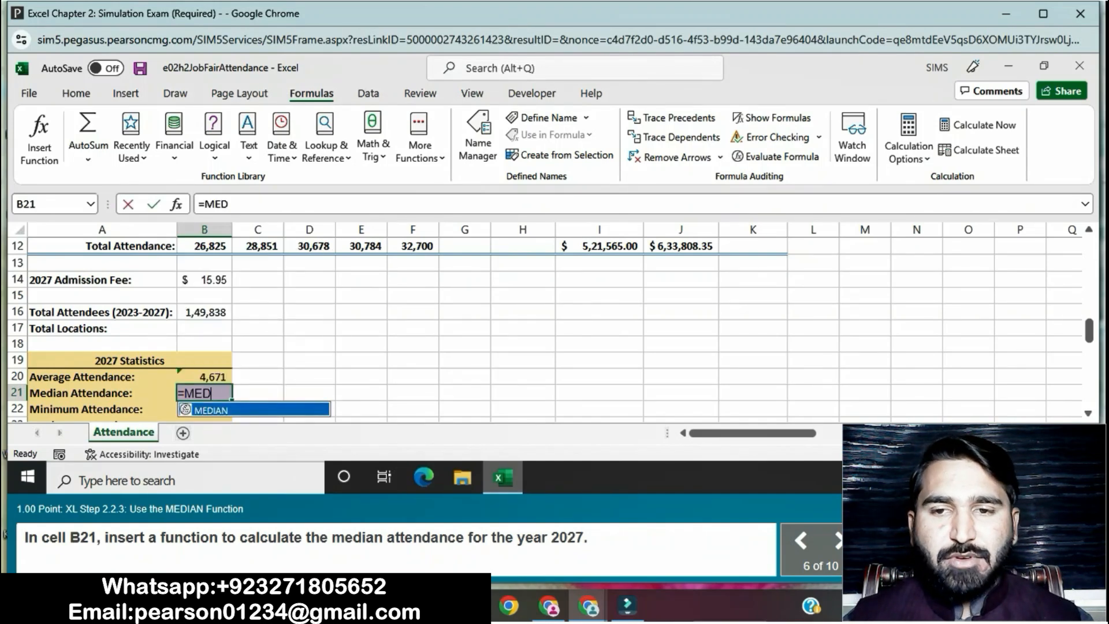
key("Tab")
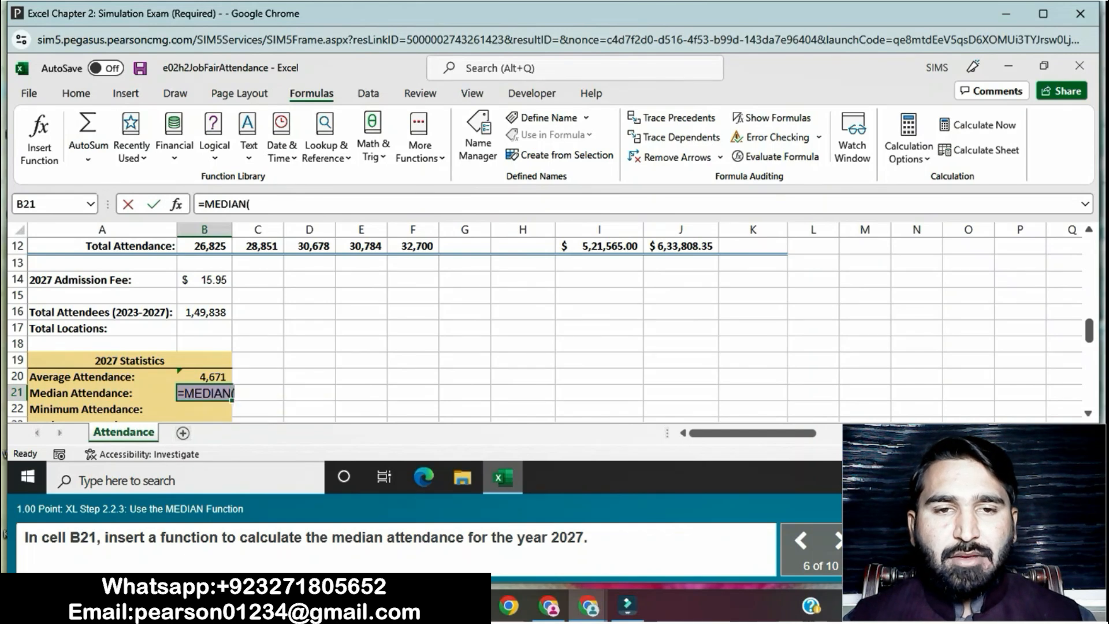
scroll(543, 324, "up", 4)
mouse_move(413, 351)
left_mouse_down()
mouse_move(413, 420)
mouse_move(413, 342)
left_mouse_up()
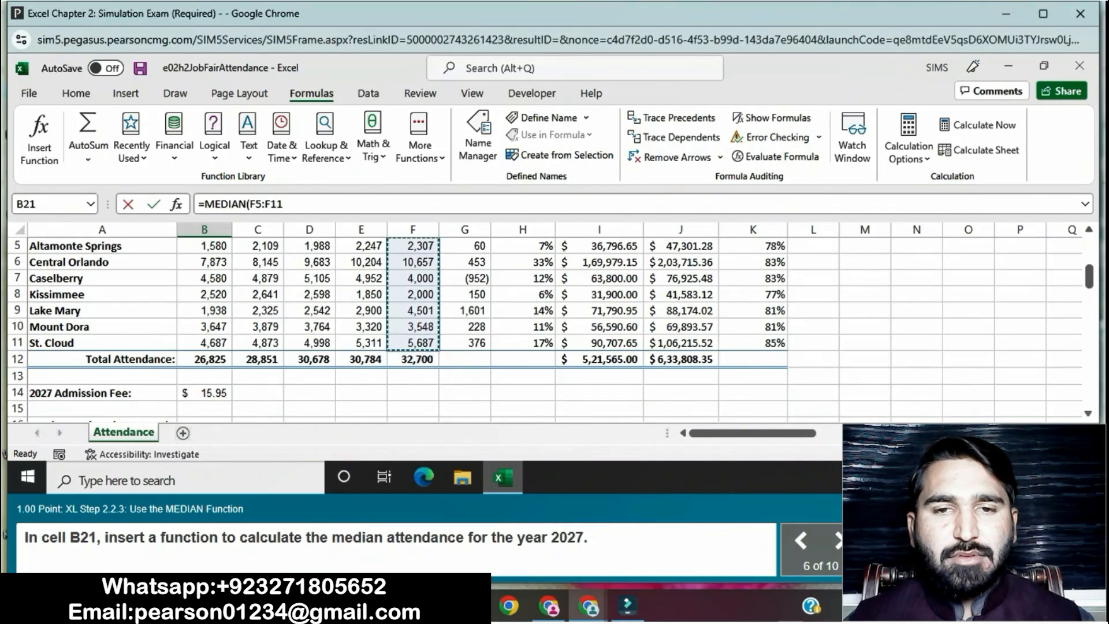
key("Return")
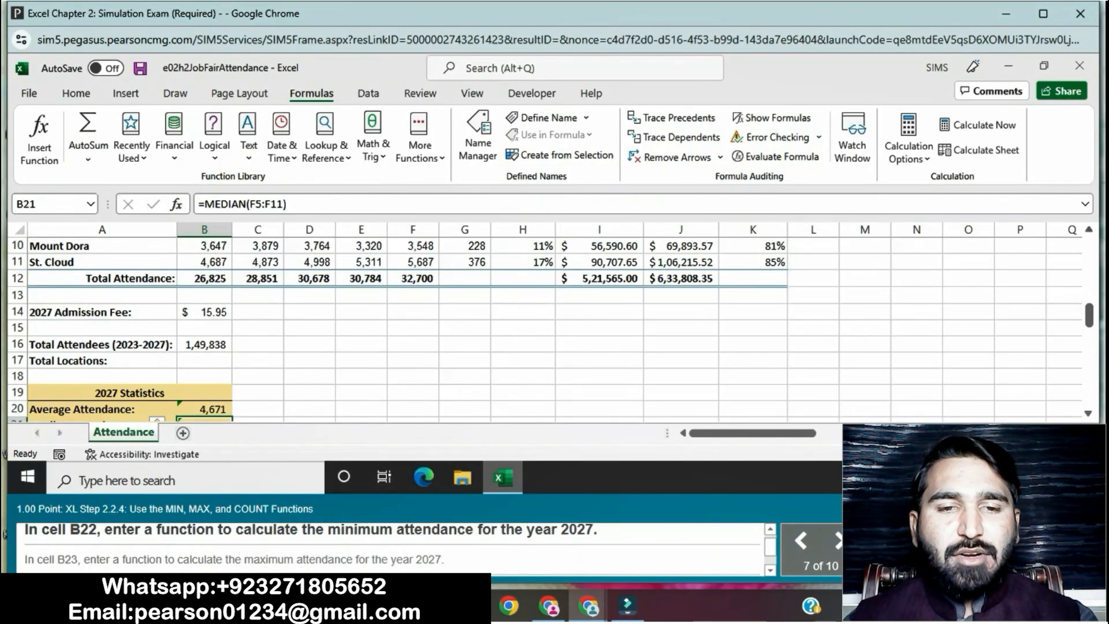
Step: Calculate the minimum 2027 attendance in cell B22 with the MIN function over the range F5:F11
scroll(549, 324, "down", 2)
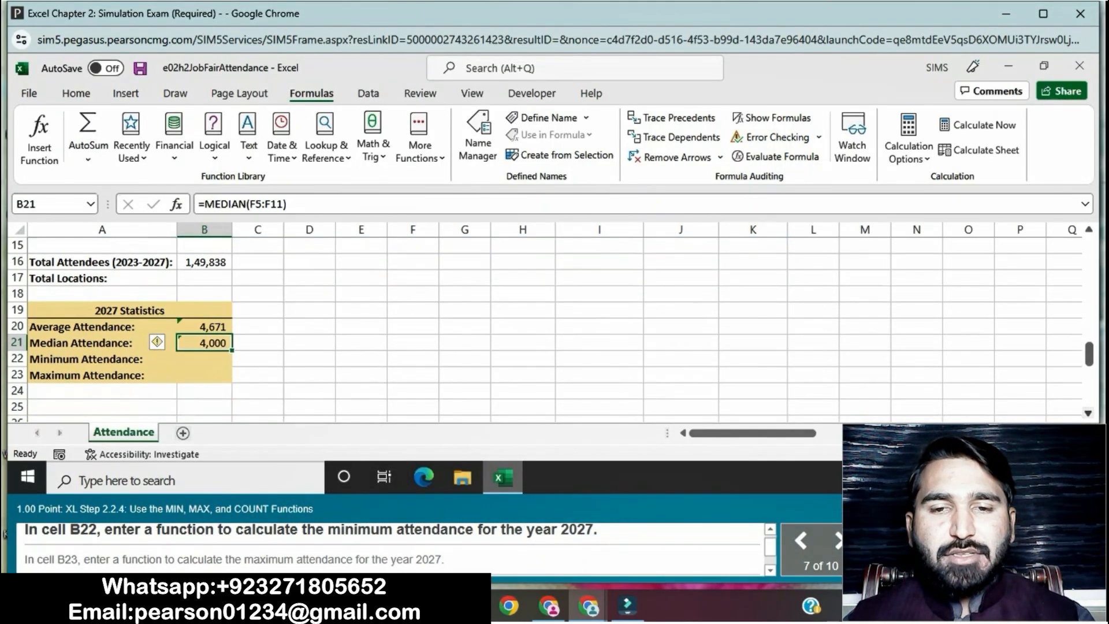
left_click(205, 358)
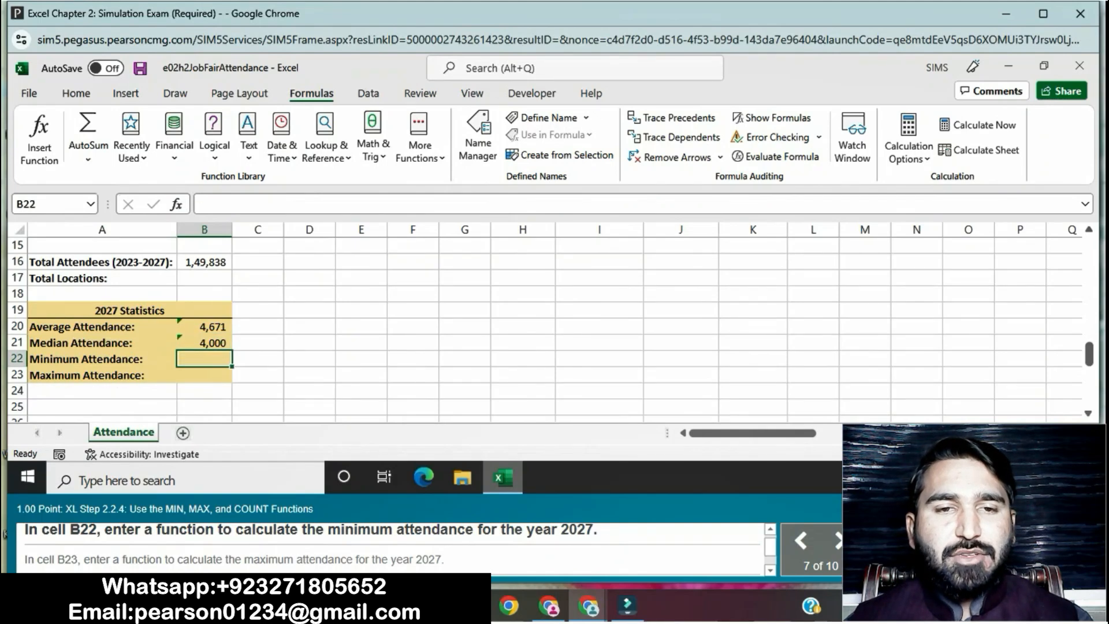
type("=")
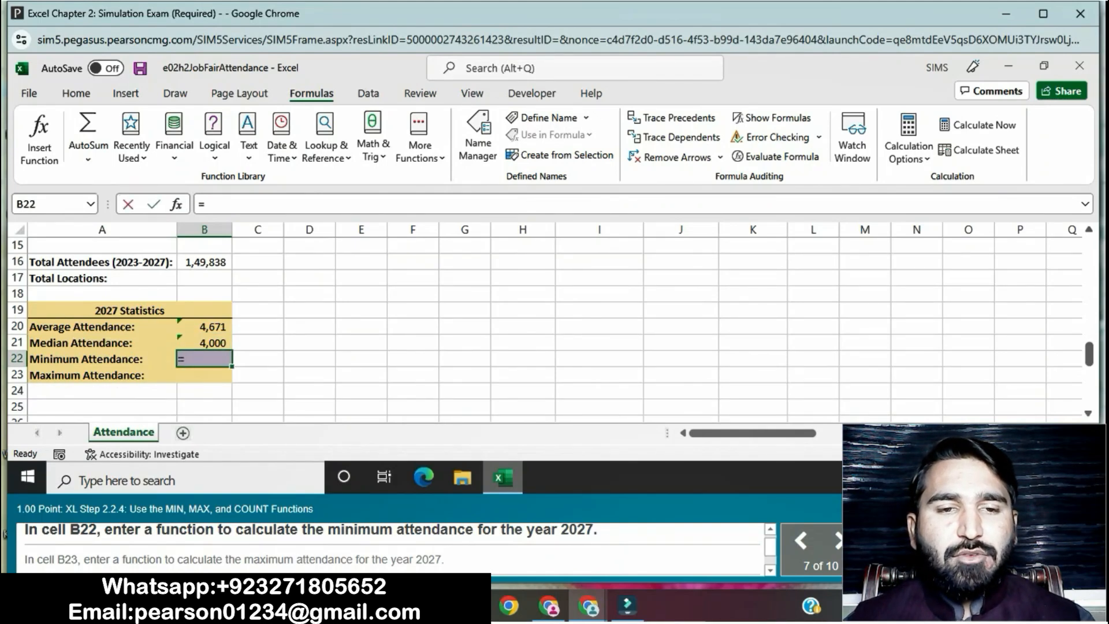
type("MIN")
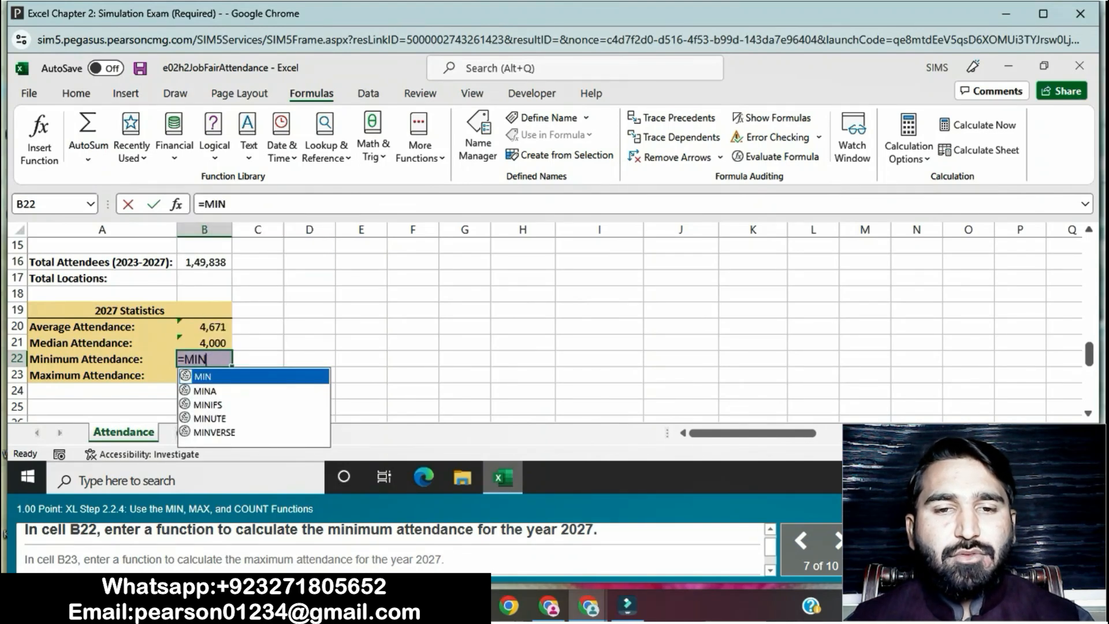
type("(")
scroll(543, 329, "up", 1)
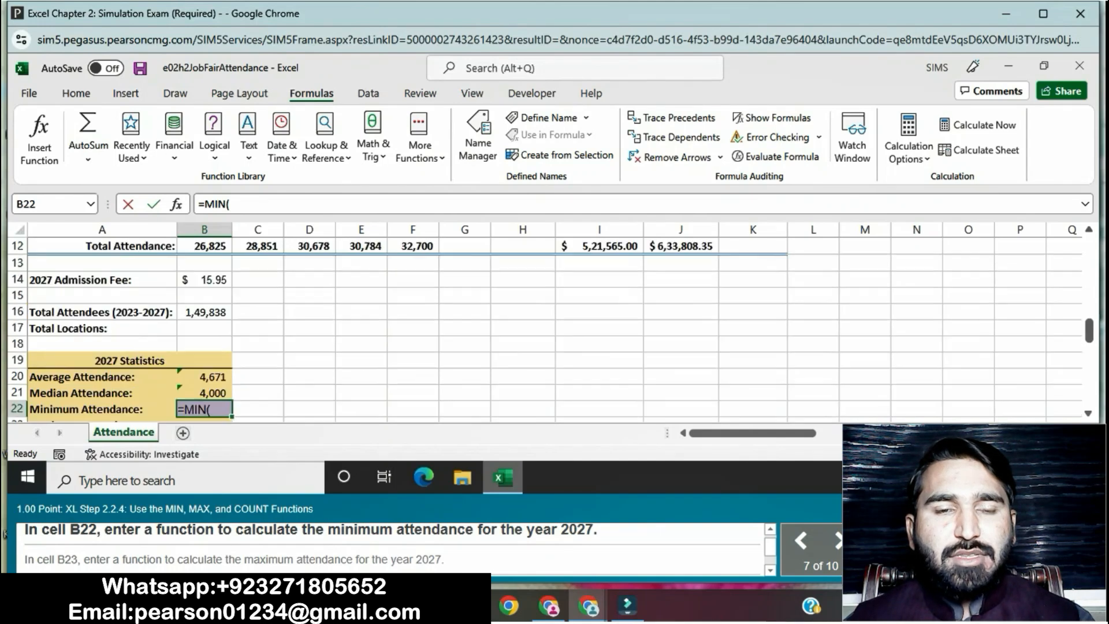
scroll(543, 330, "up", 4)
left_click_drag(413, 351, 413, 408)
key("Return")
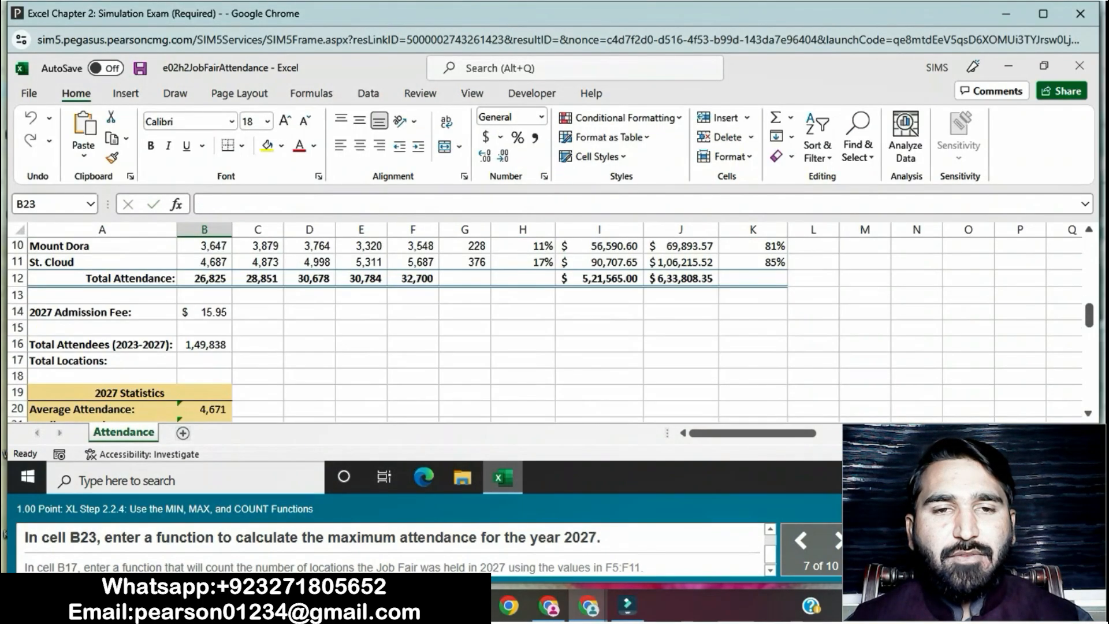
Step: Enter =MAX(F5:F11) in cell B23 to calculate the maximum attendance for 2027
scroll(404, 323, "down", 2)
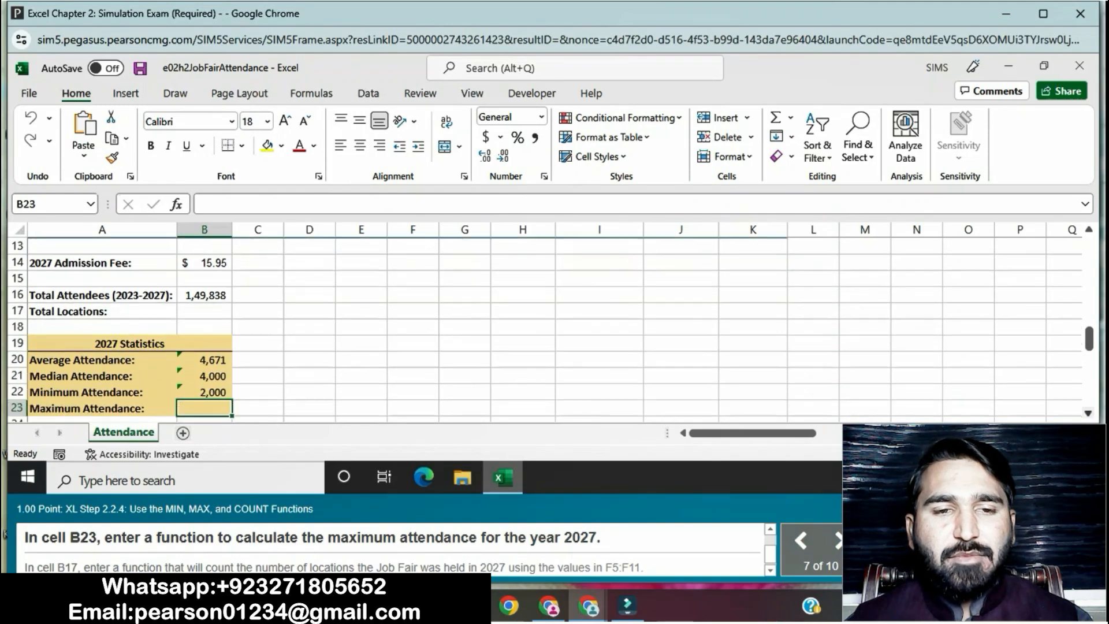
type("=MAX")
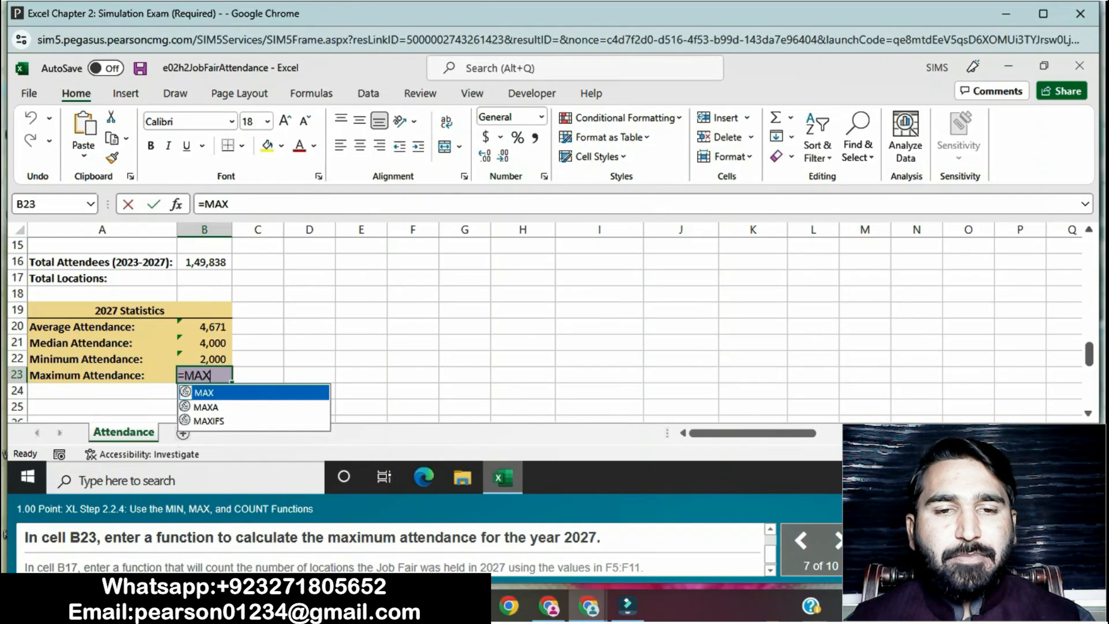
type("(")
scroll(543, 324, "up", 5)
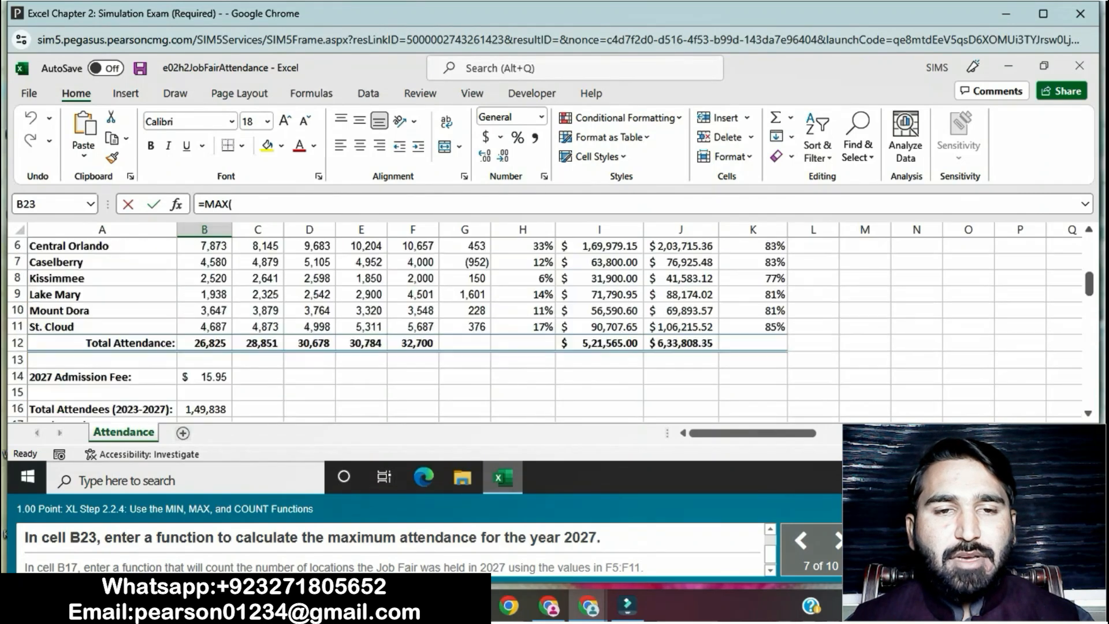
left_click(412, 351)
mouse_move(412, 351)
left_mouse_down()
mouse_move(412, 425)
mouse_move(413, 343)
left_mouse_up()
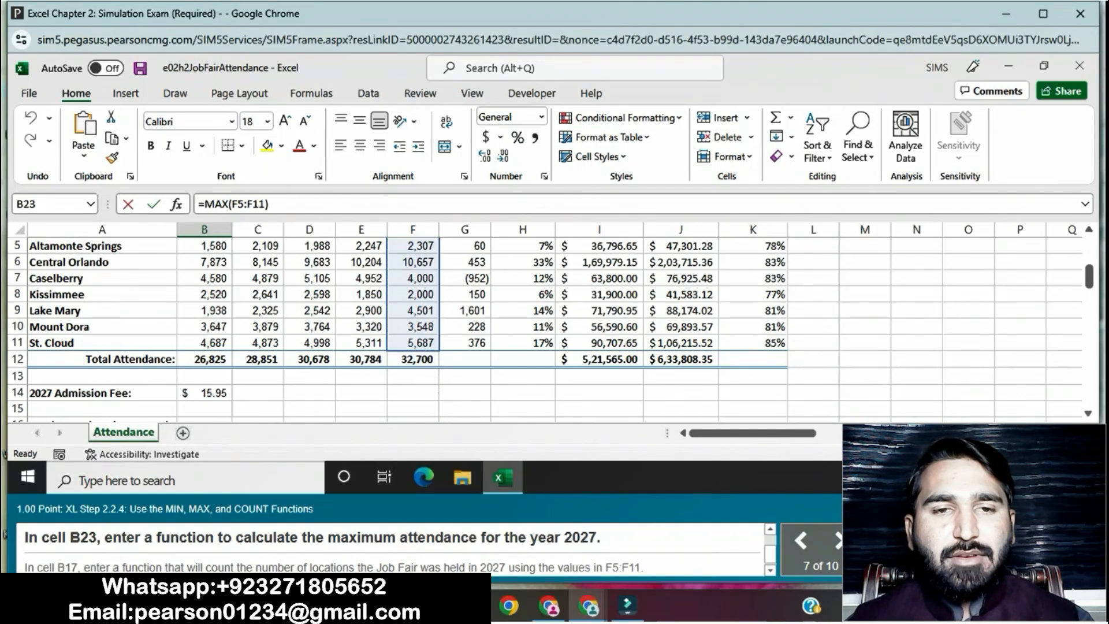
key("Return")
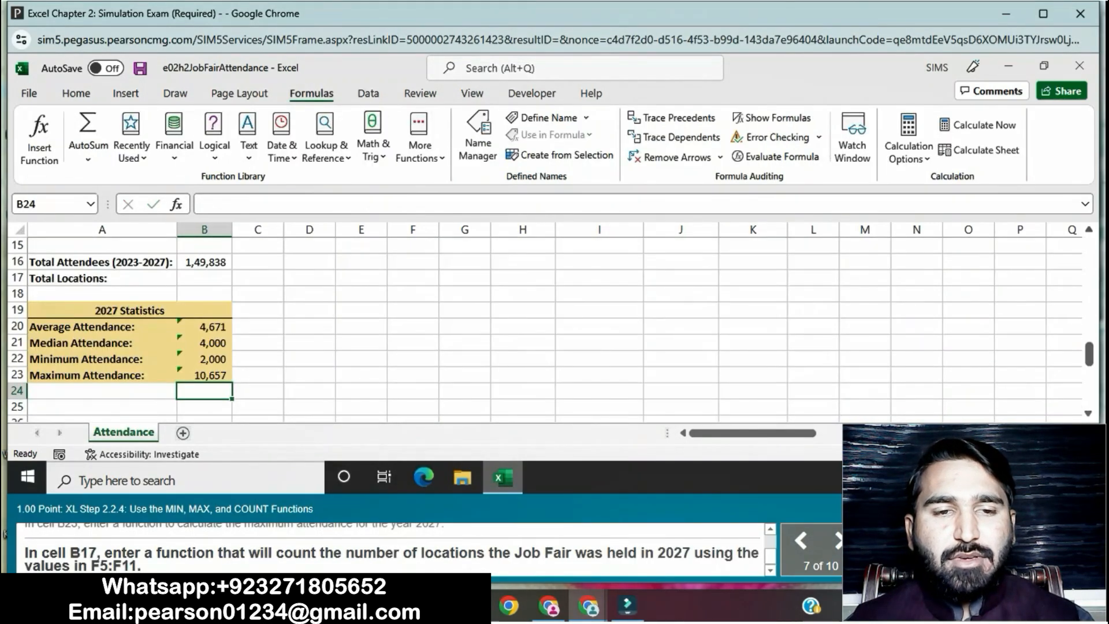
Step: Count the 2027 job fair locations in cell B17 with the COUNT function over the range F5:F11
left_click(205, 278)
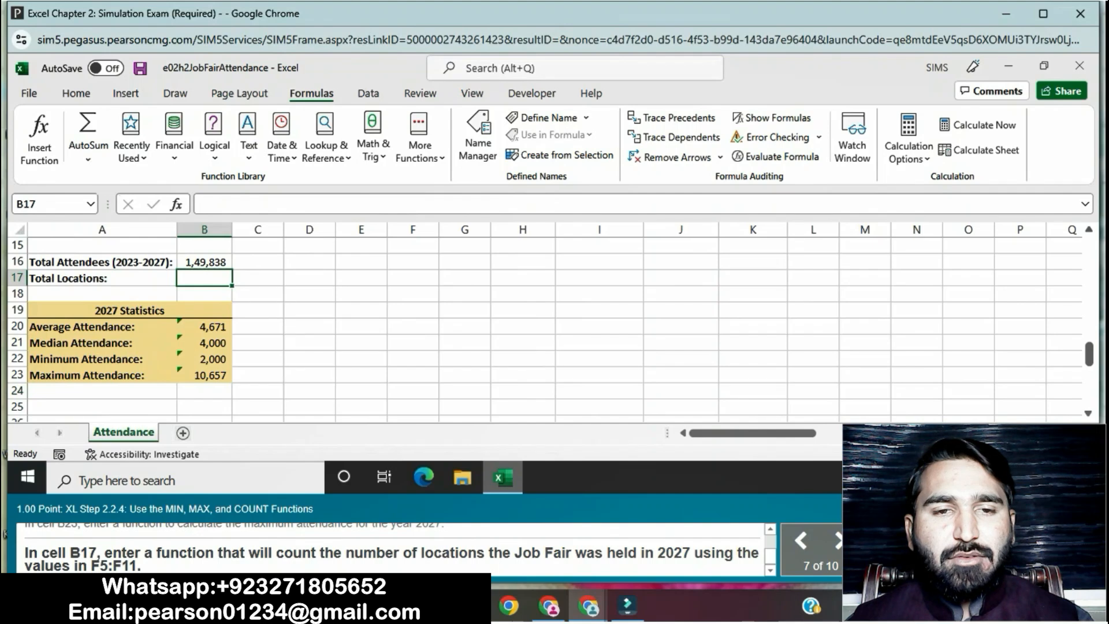
type("=COUNT")
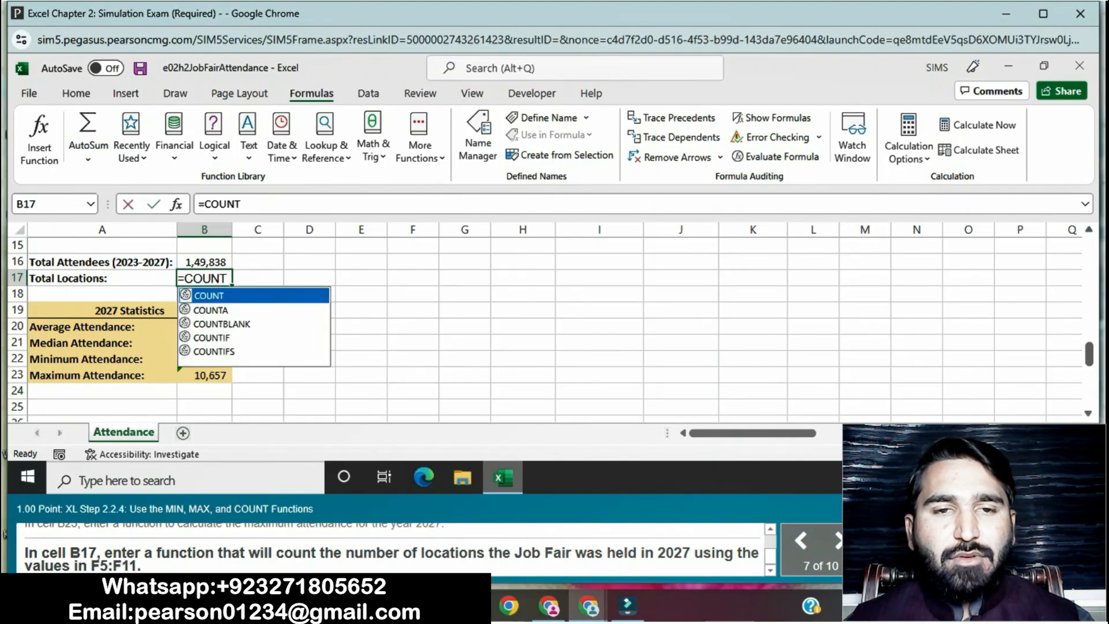
type("(")
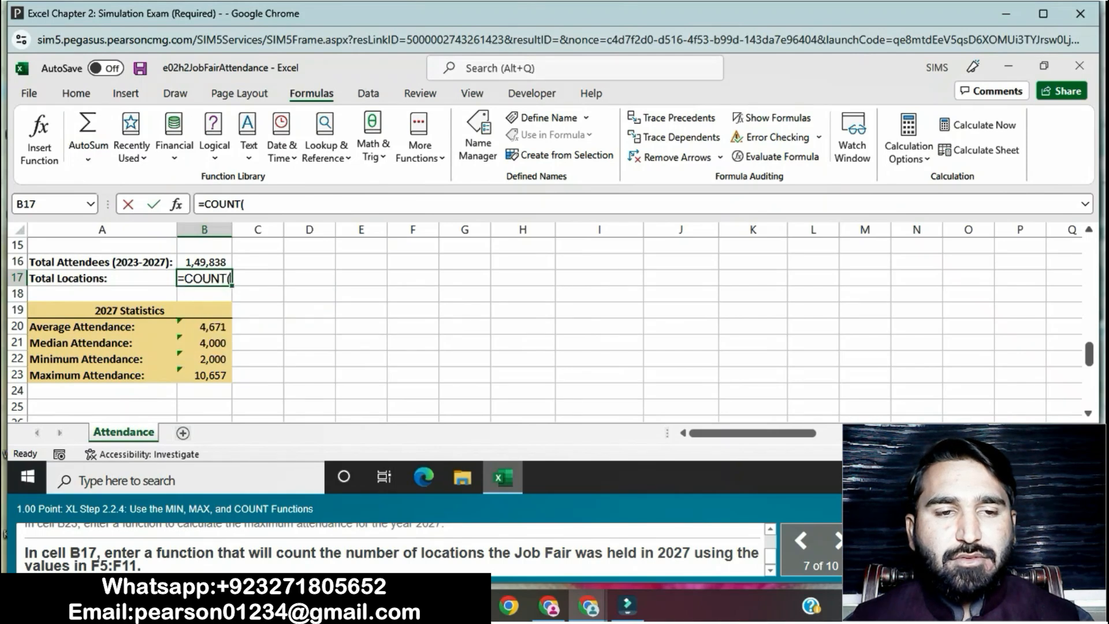
type("F5:F11")
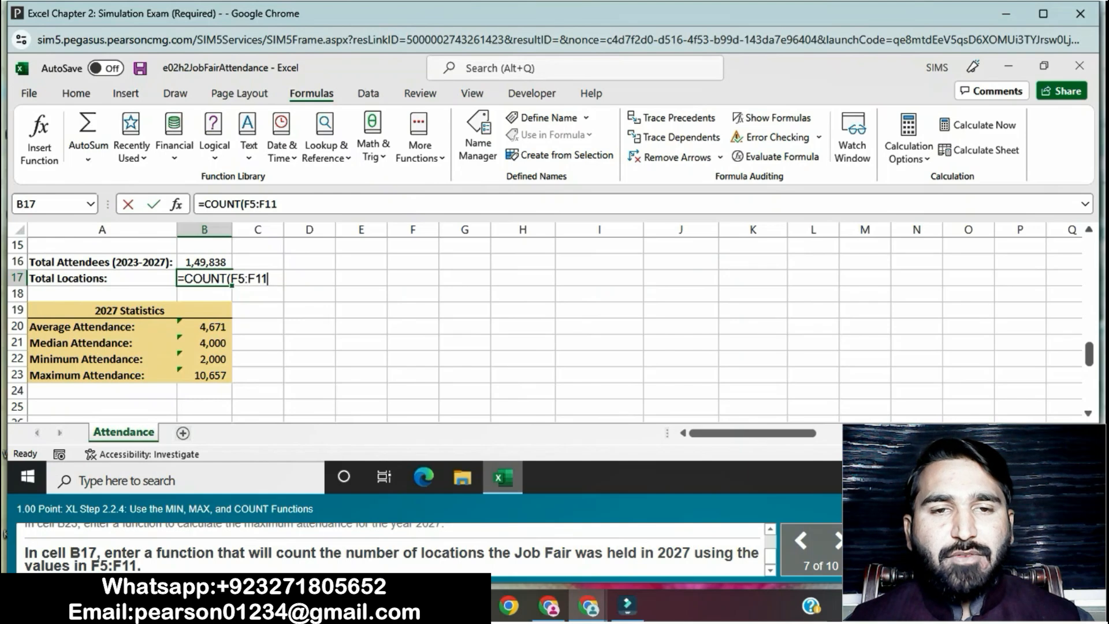
key("Return")
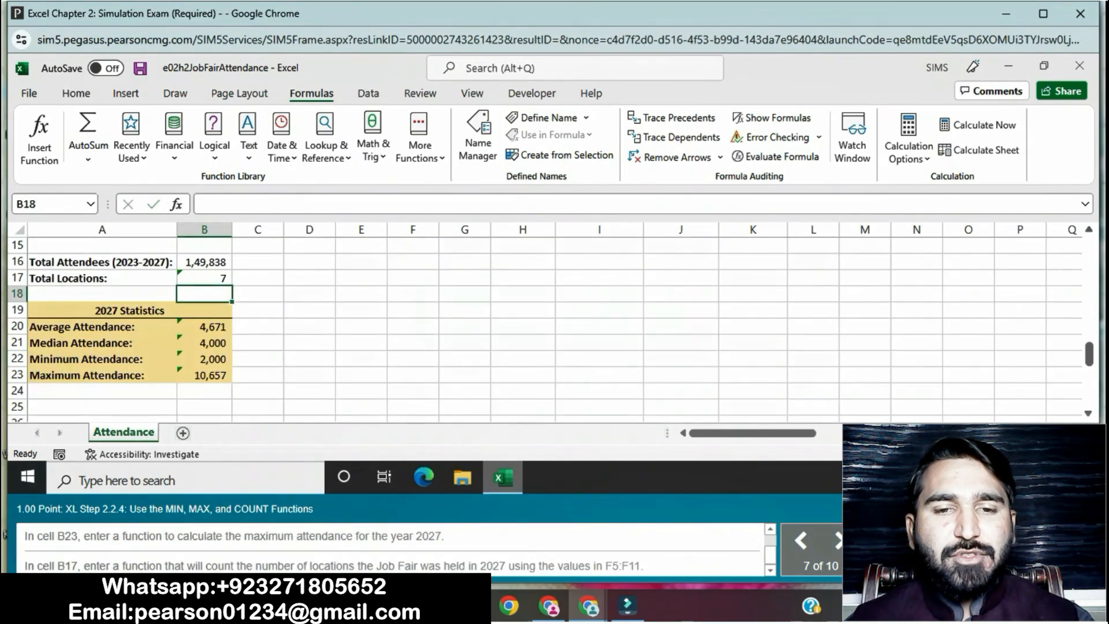